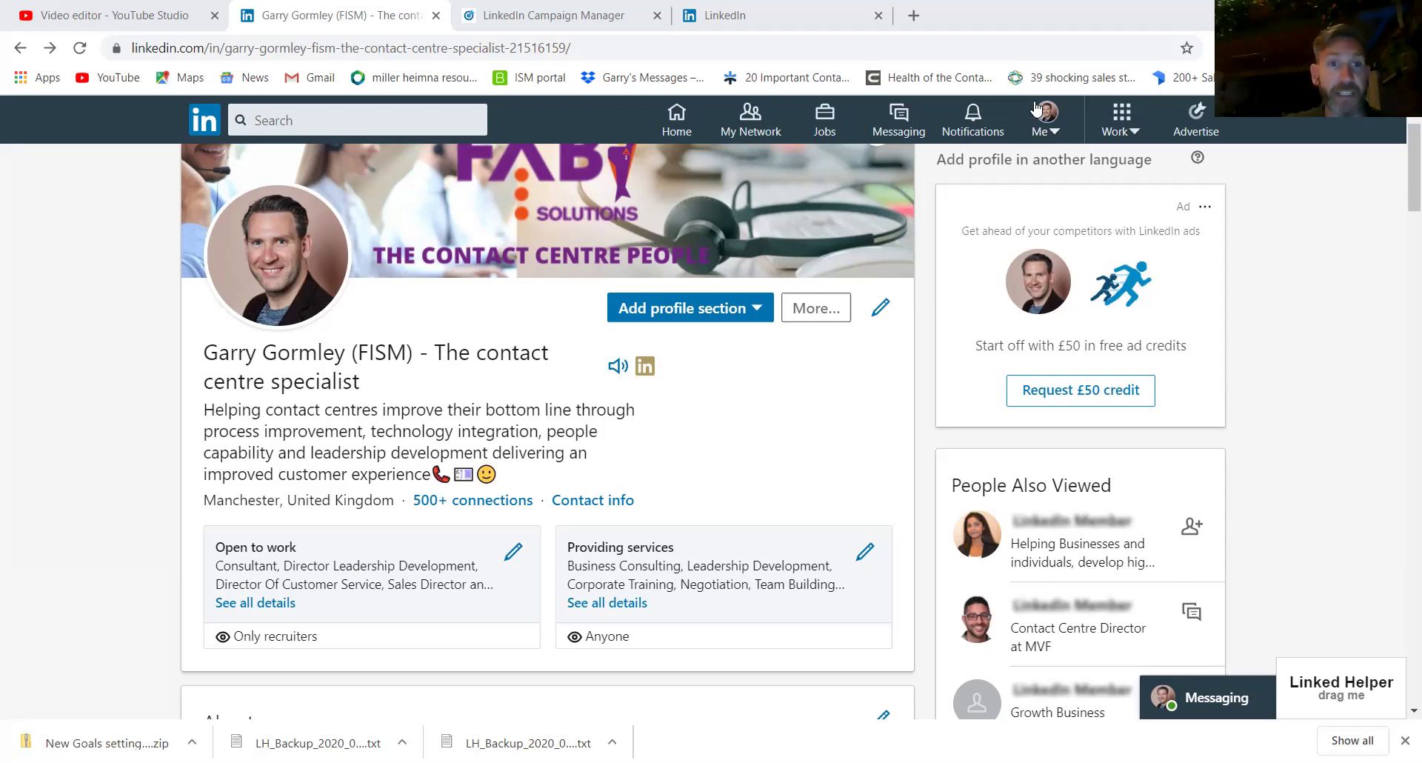
Open the recently searched person's profile and run a search for sales directors.
{"action": "left_click", "coordinate": [302, 119]}
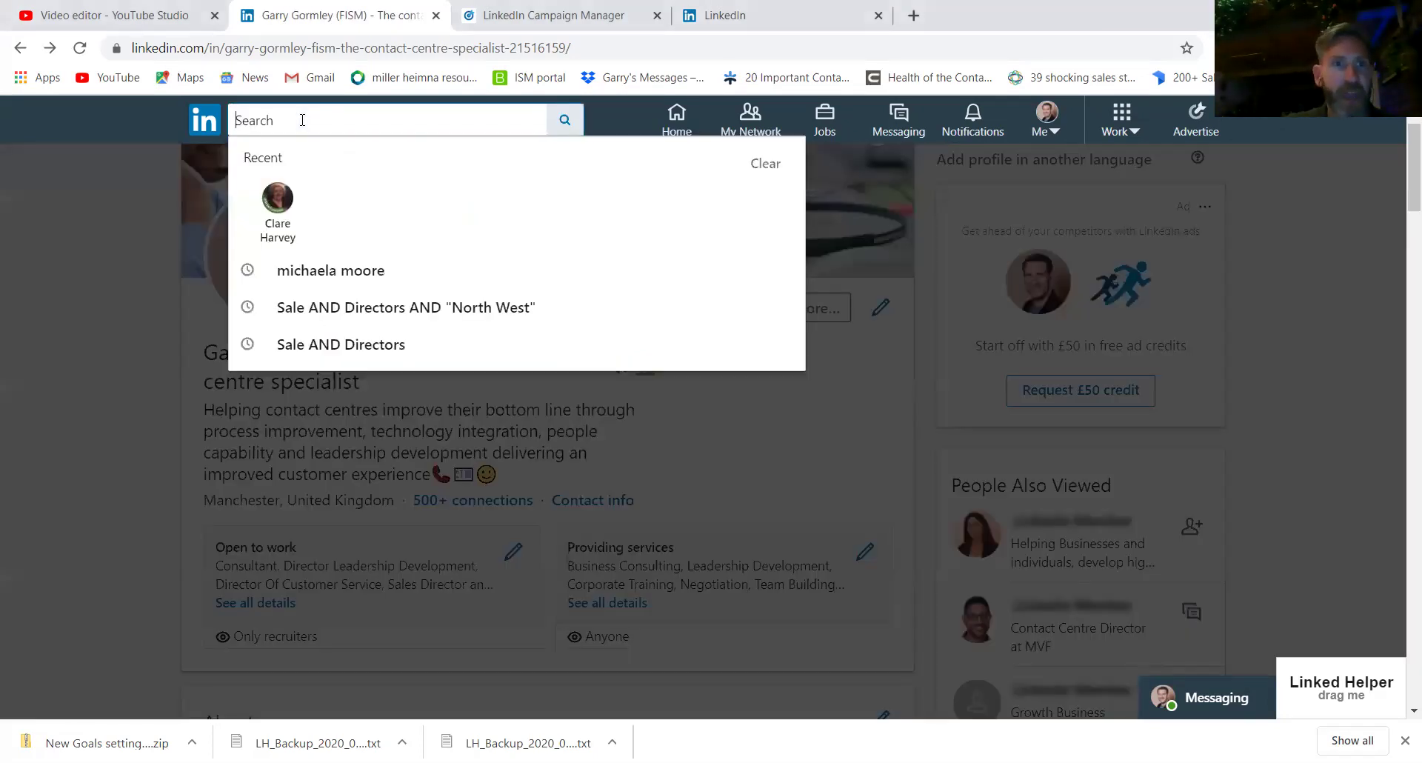
{"action": "left_click", "coordinate": [279, 211]}
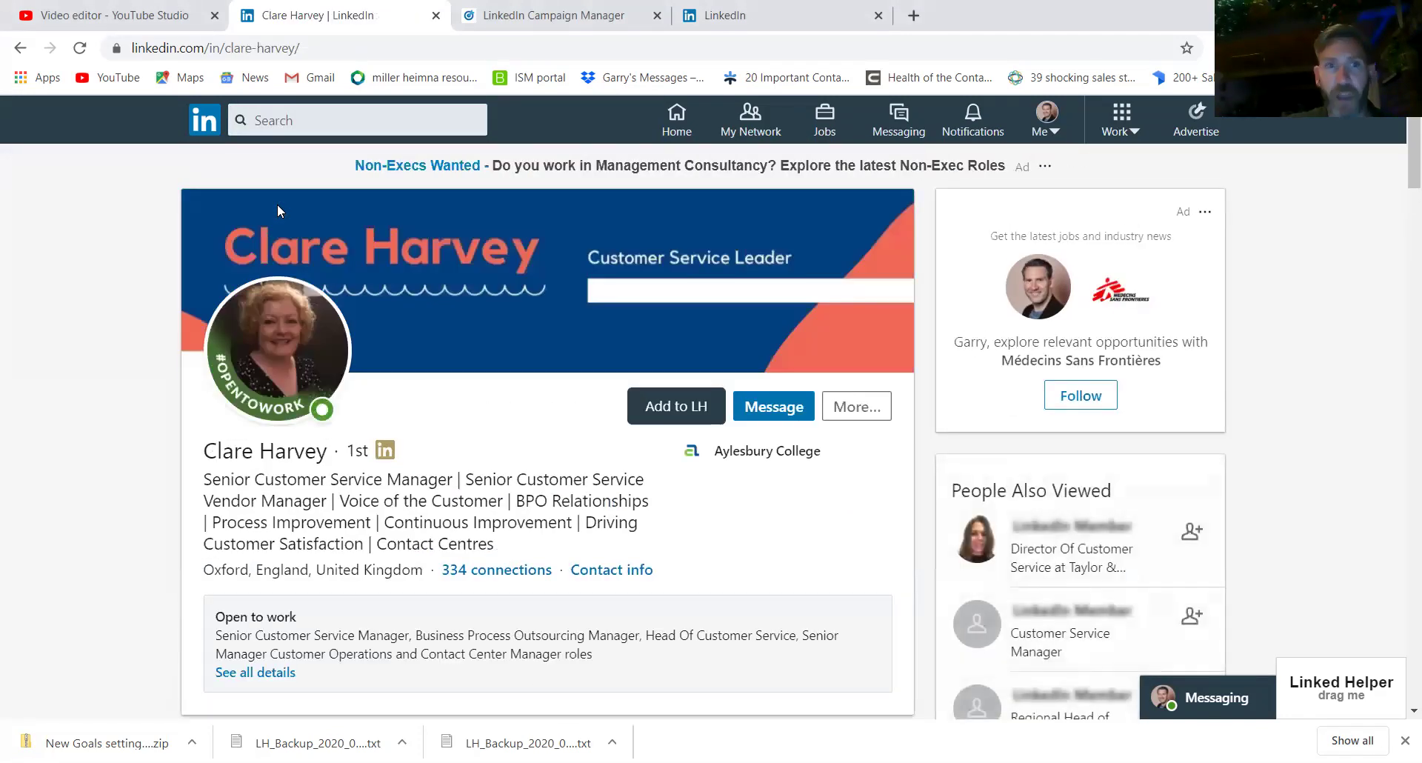
{"action": "left_click", "coordinate": [280, 126]}
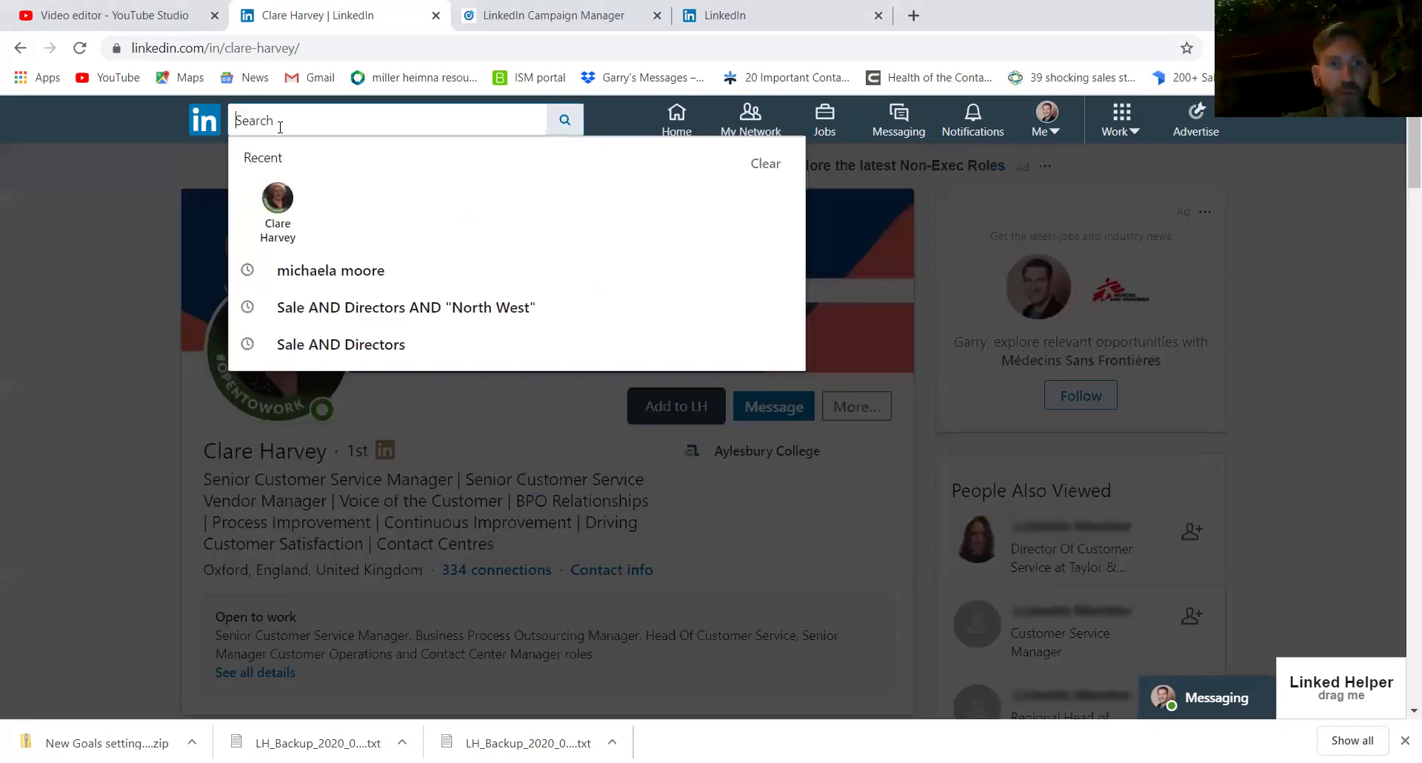
{"action": "type", "text": "sales directors"}
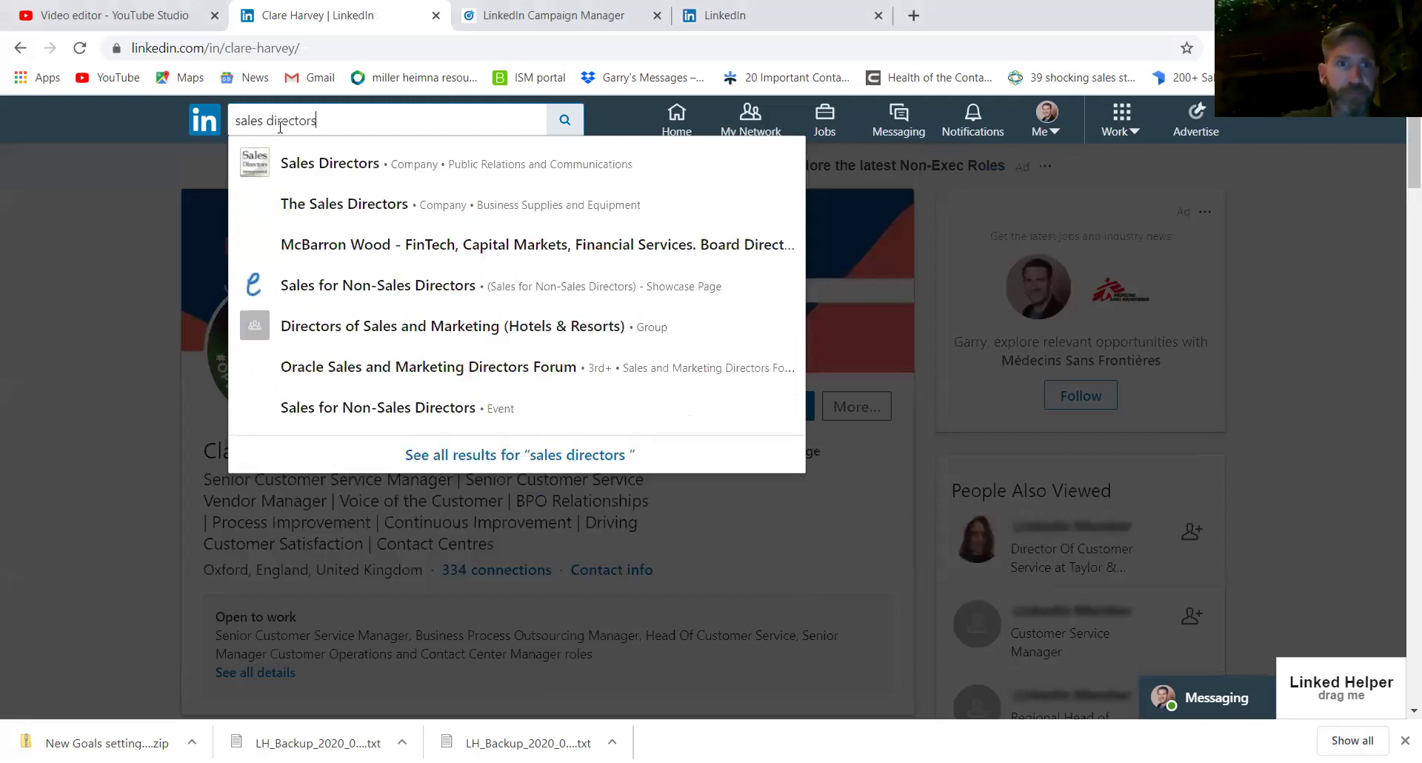
{"action": "key", "text": "Return"}
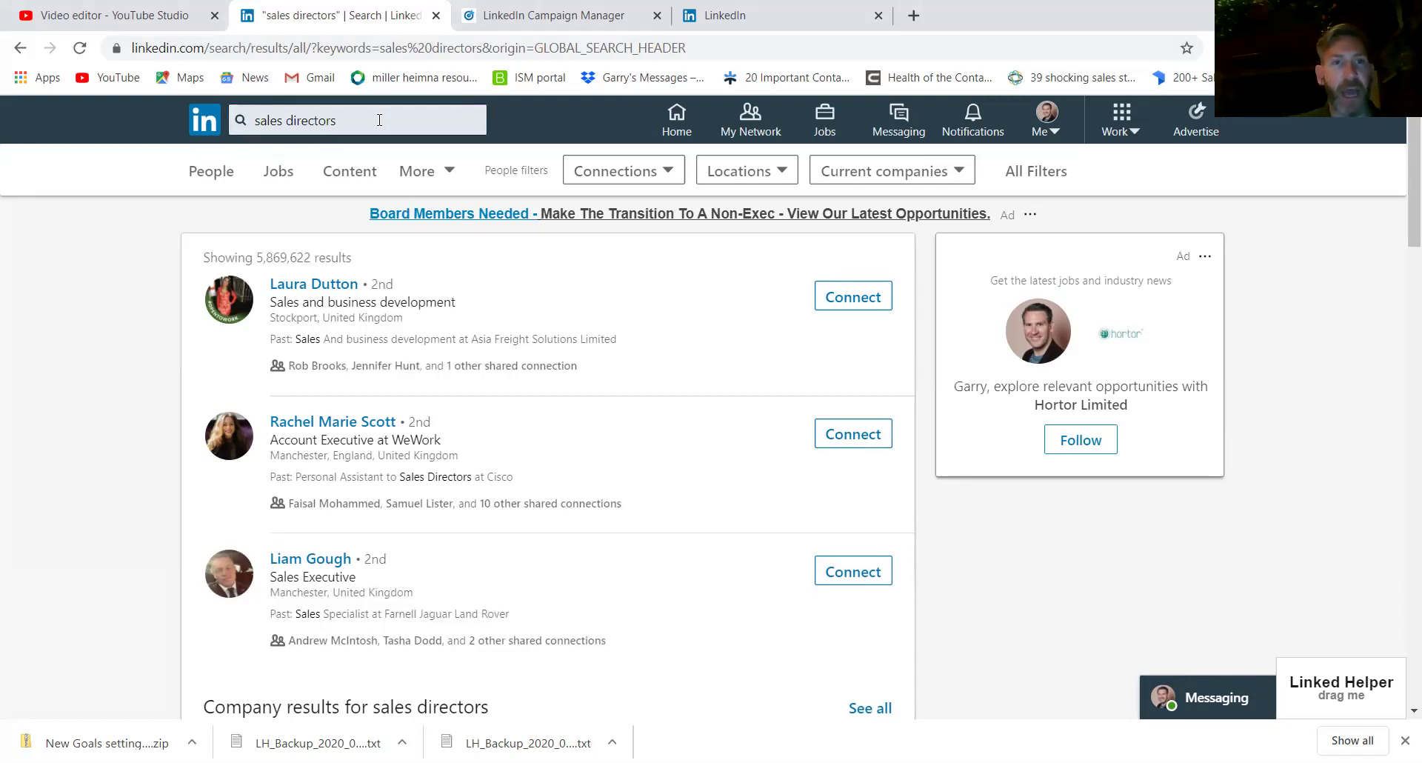
Refine the search to the exact phrase "sales director" in quotation marks, in the singular.
{"action": "left_click", "coordinate": [257, 123]}
{"action": "key", "text": "Home"}
{"action": "type", "text": "\""}
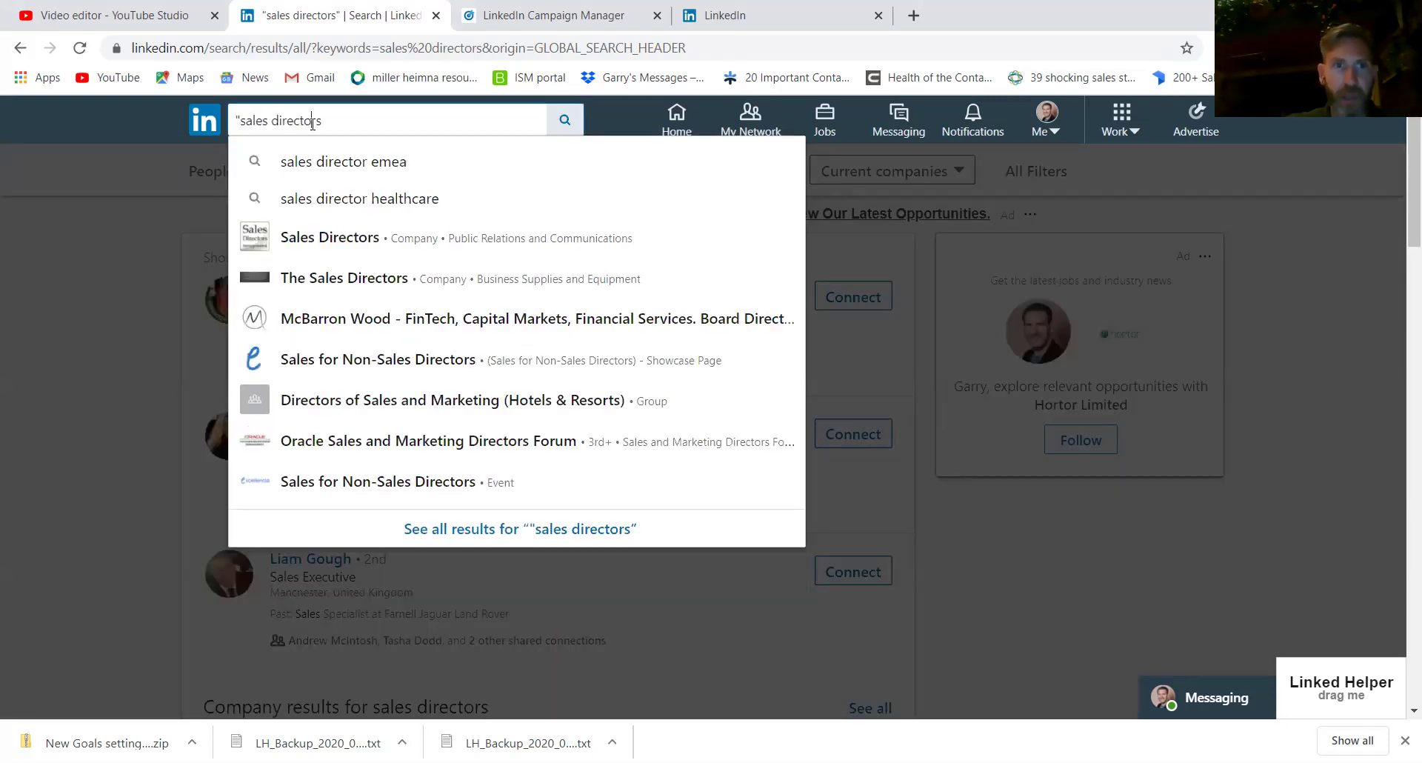
{"action": "type", "text": "\""}
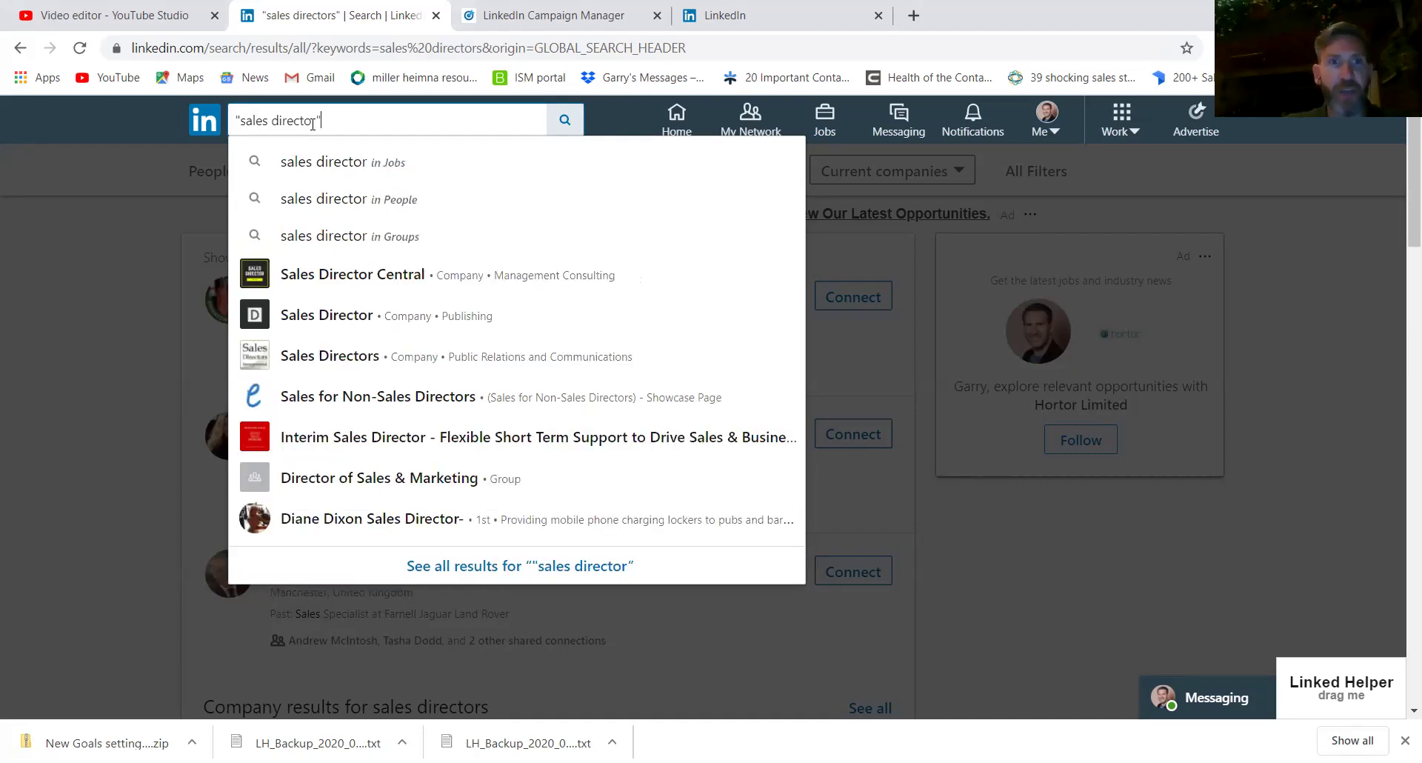
{"action": "key", "text": "Return"}
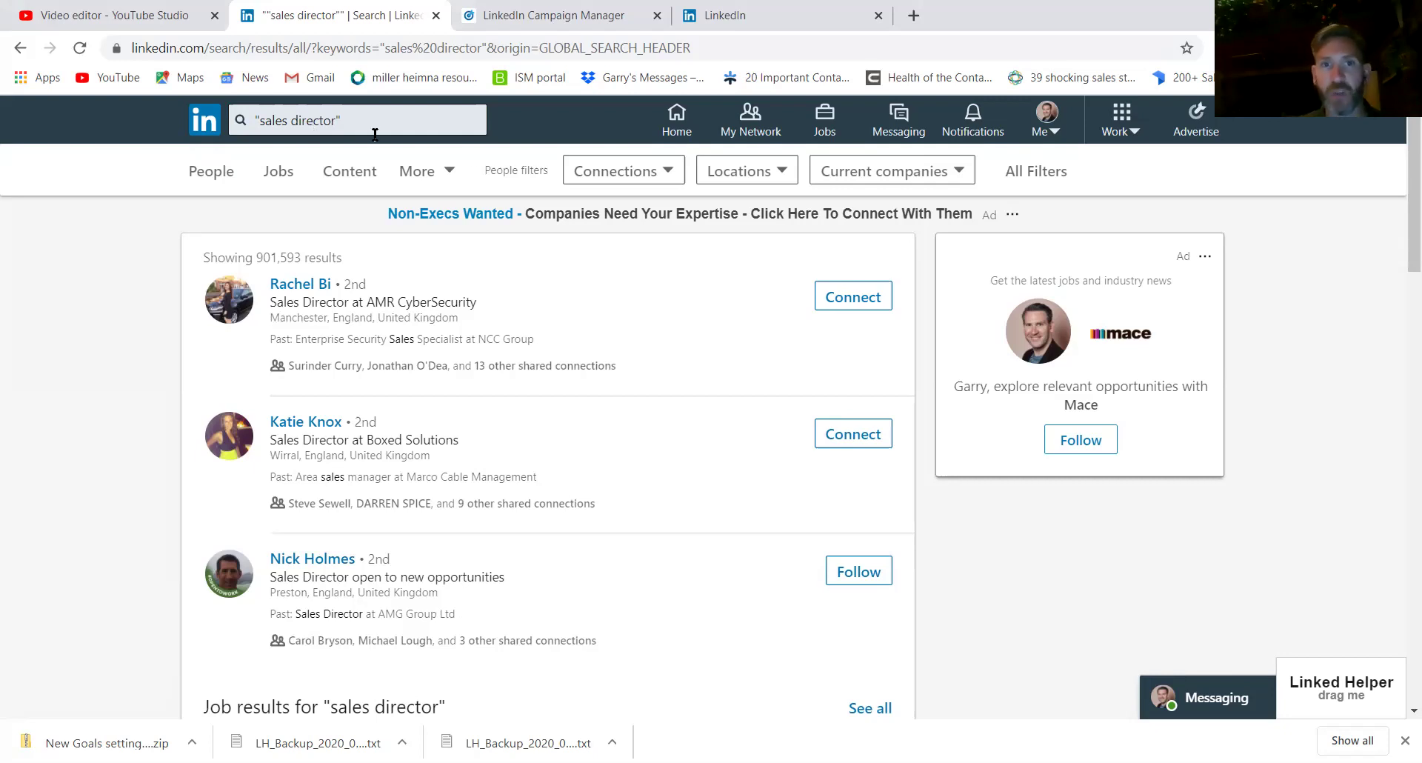
Filter the search results to 2nd and 3rd+ degree connections.
{"action": "left_click", "coordinate": [635, 171]}
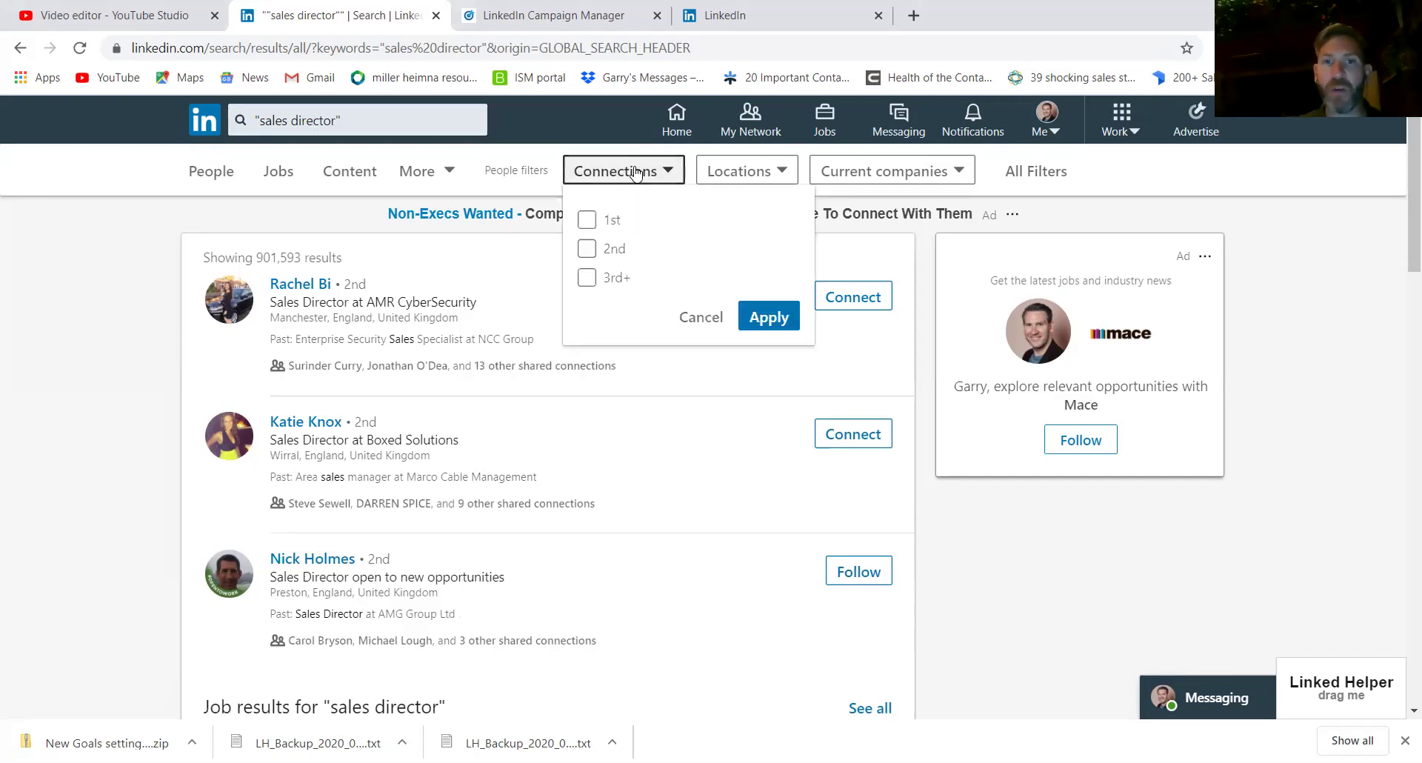
{"action": "left_click", "coordinate": [587, 249]}
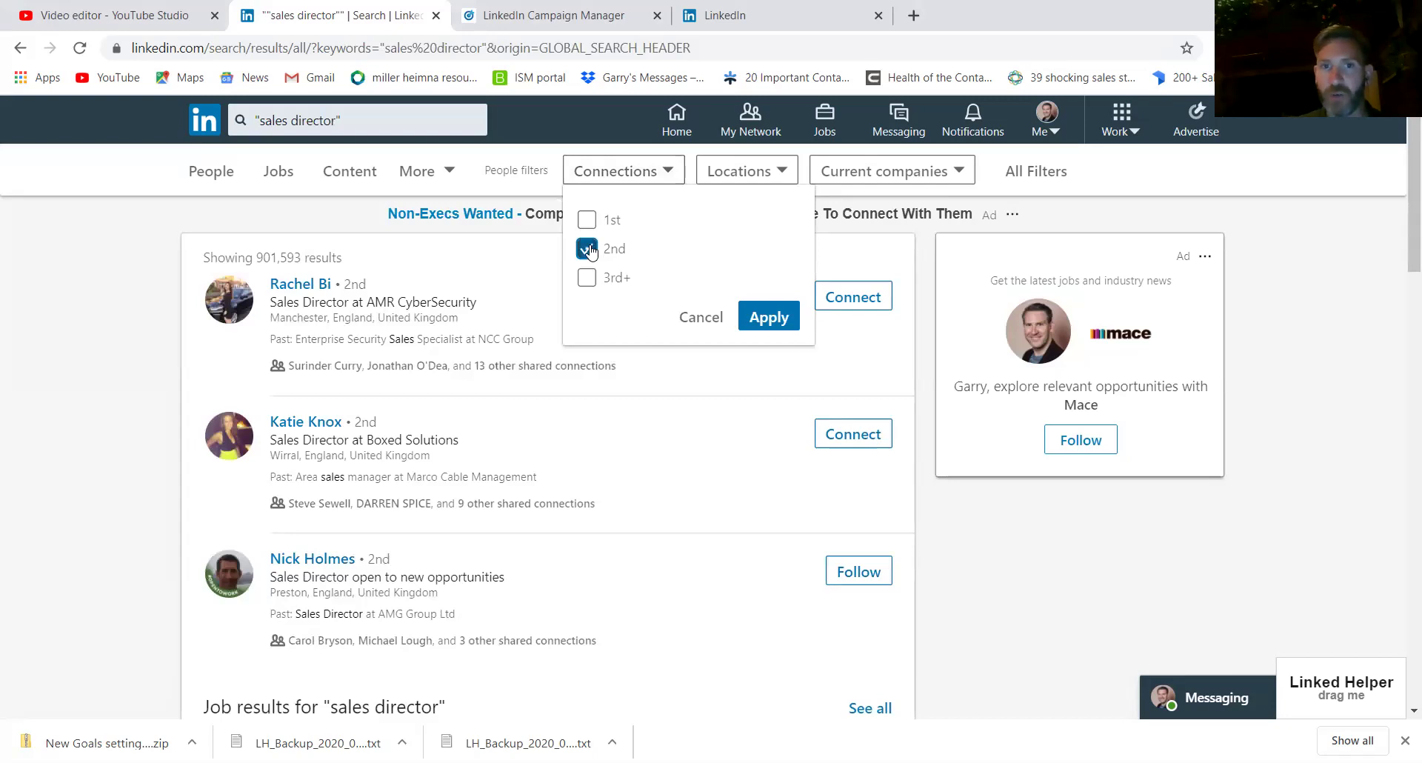
{"action": "left_click", "coordinate": [586, 278]}
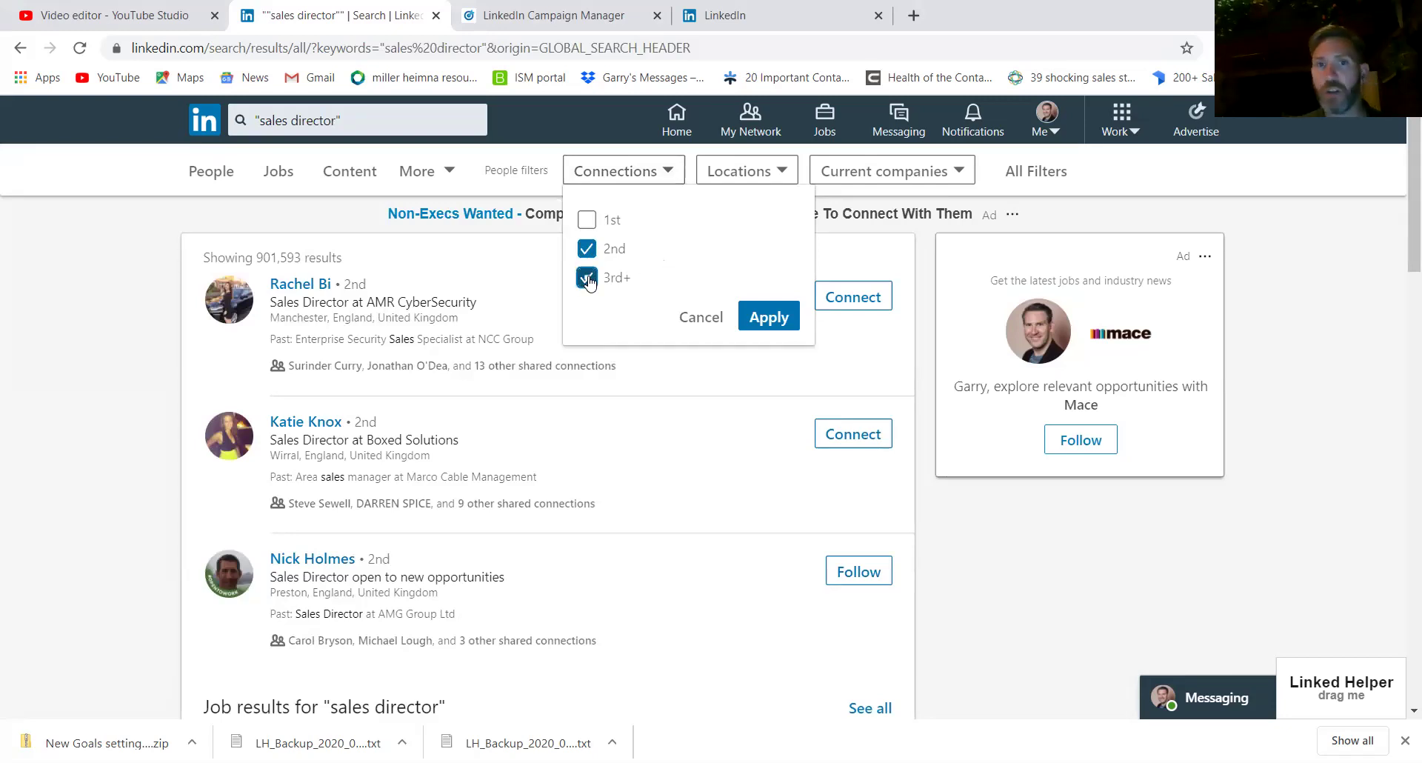
{"action": "left_click", "coordinate": [770, 320]}
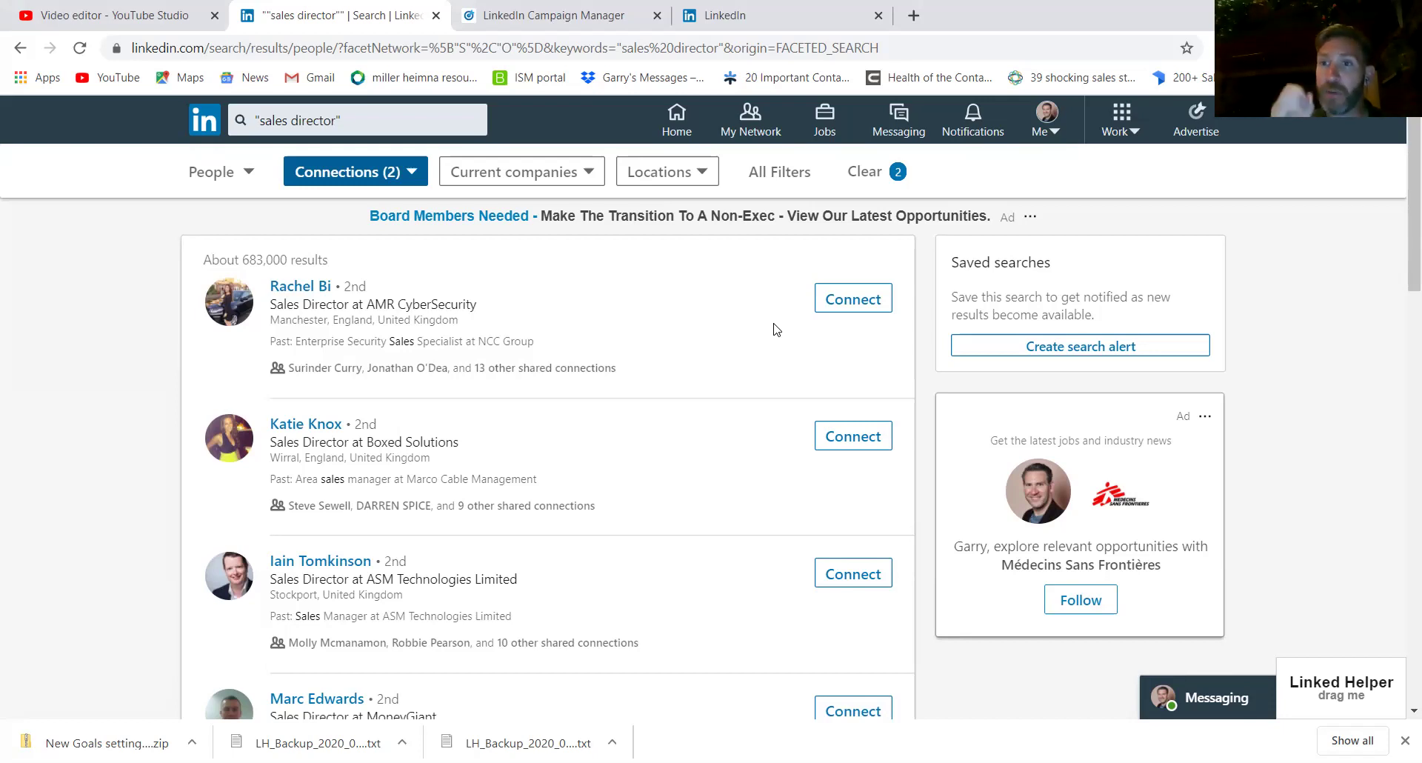
Add the quoted phrase "Call Centre" to the "sales director" search and run it.
{"action": "left_click", "coordinate": [388, 122]}
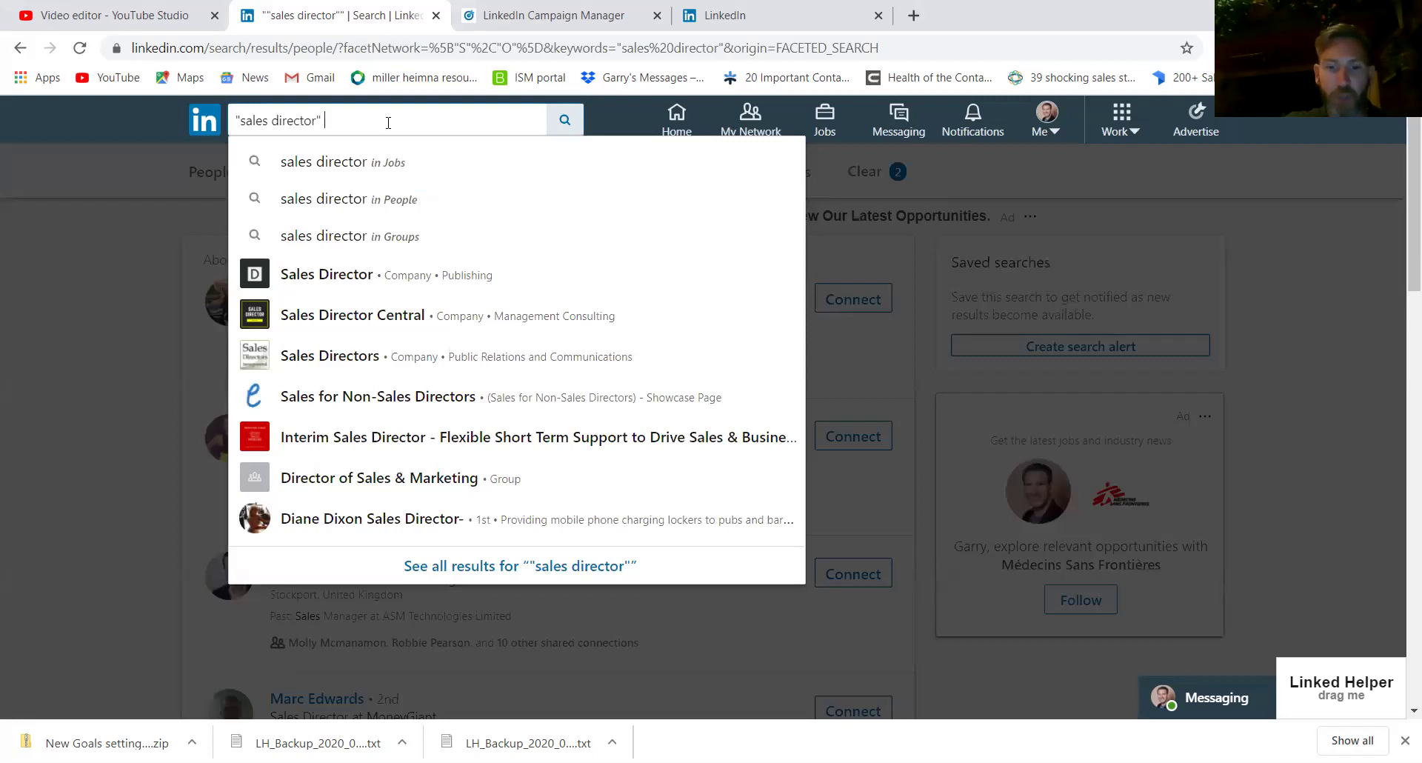
{"action": "type", "text": "\""}
{"action": "type", "text": "Cal"}
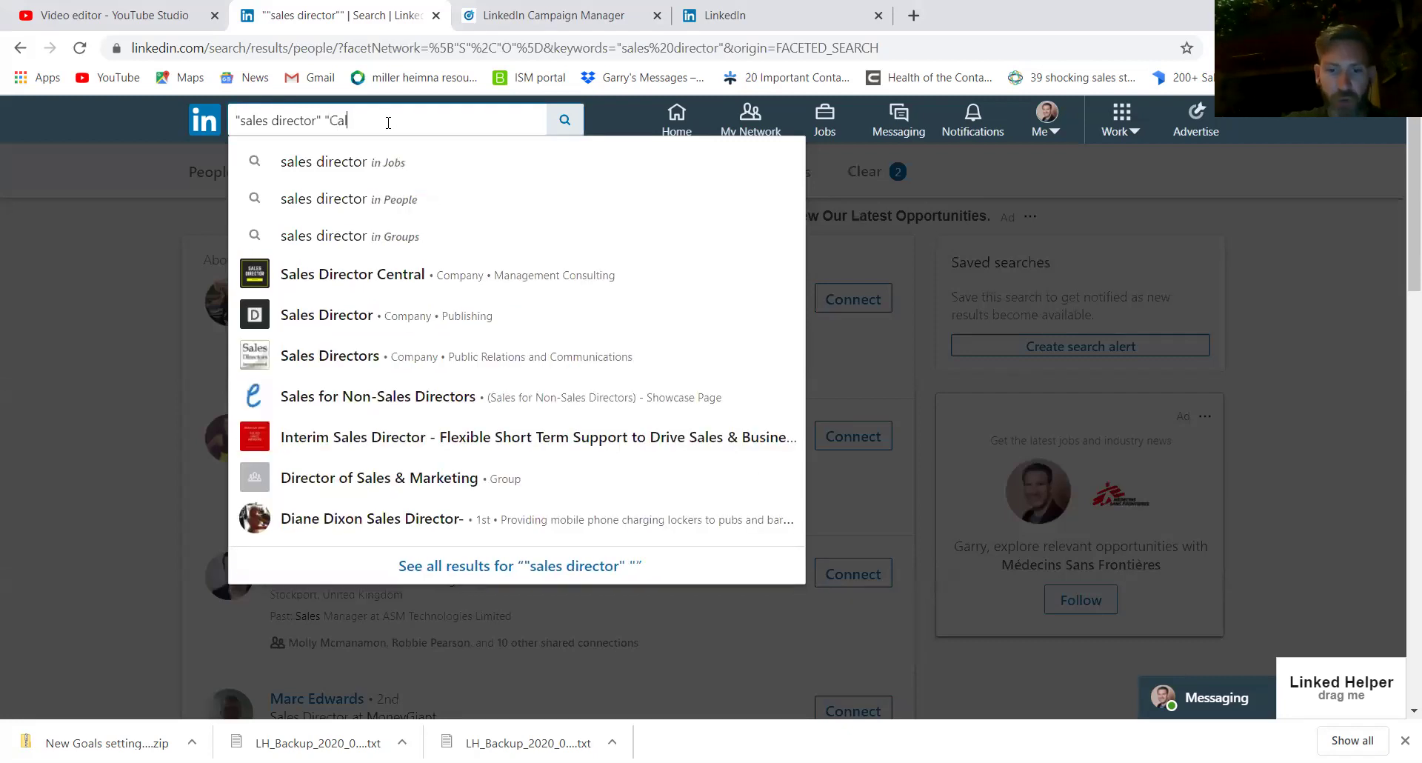
{"action": "type", "text": "l Centre"}
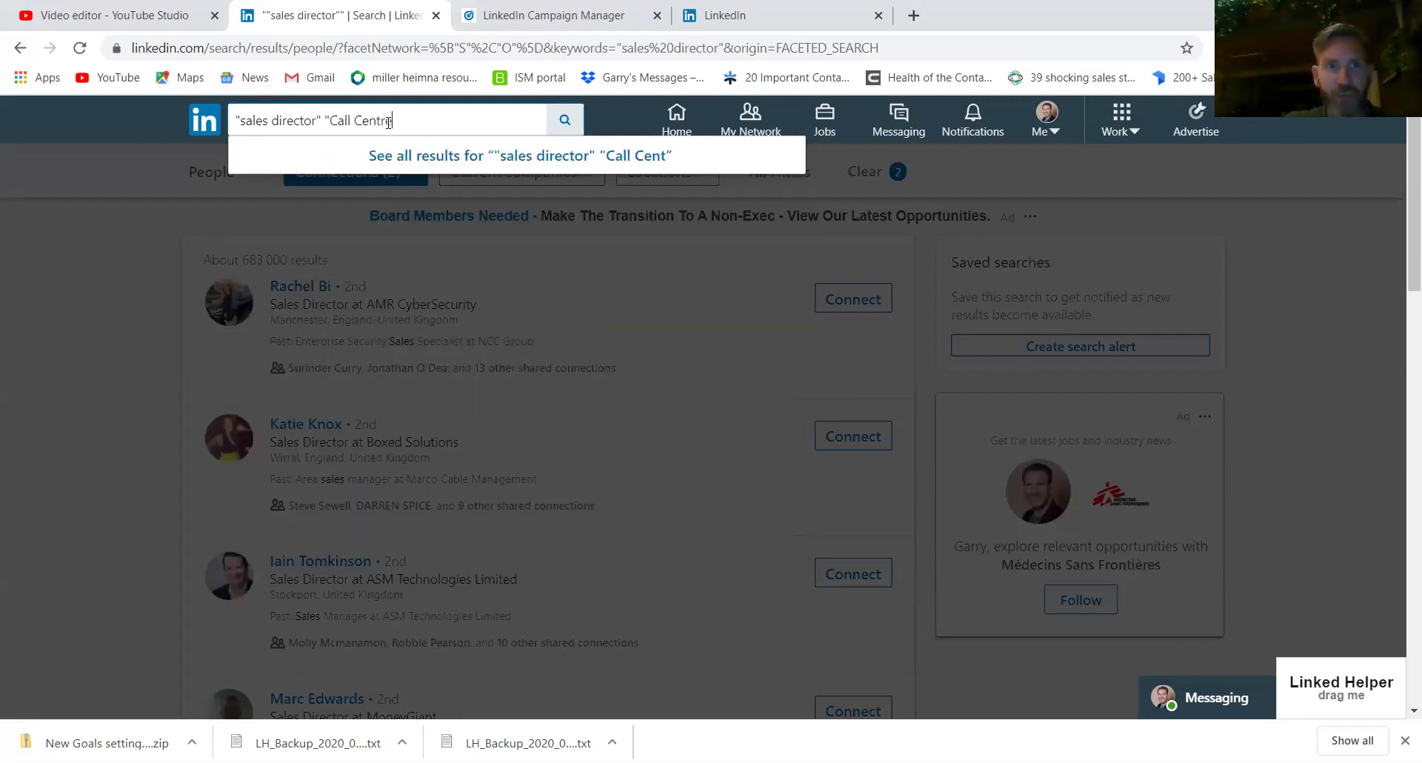
{"action": "type", "text": "\""}
{"action": "key", "text": "Return"}
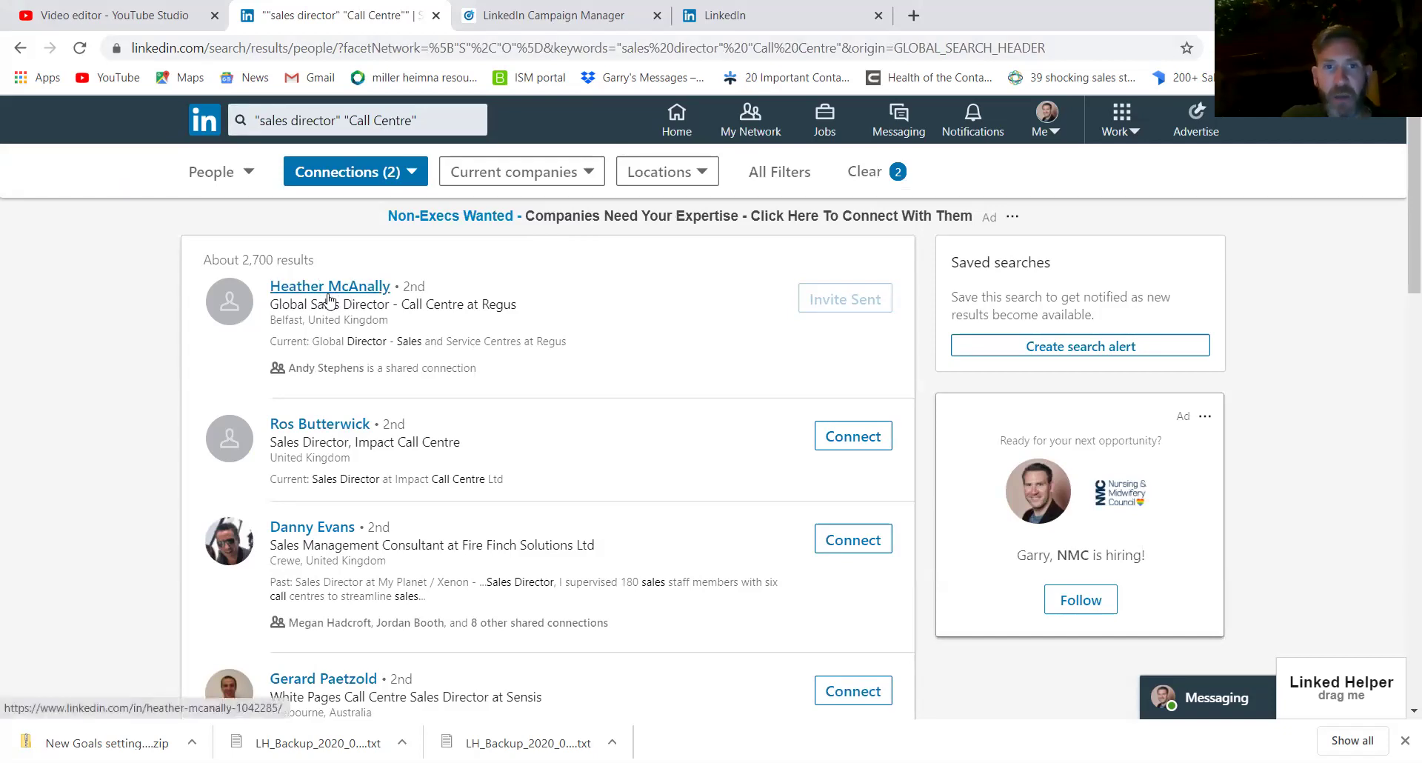
Open the profile of the Sales Director at Impact Call Centre and send a connection invitation without a note.
{"action": "left_click", "coordinate": [312, 426]}
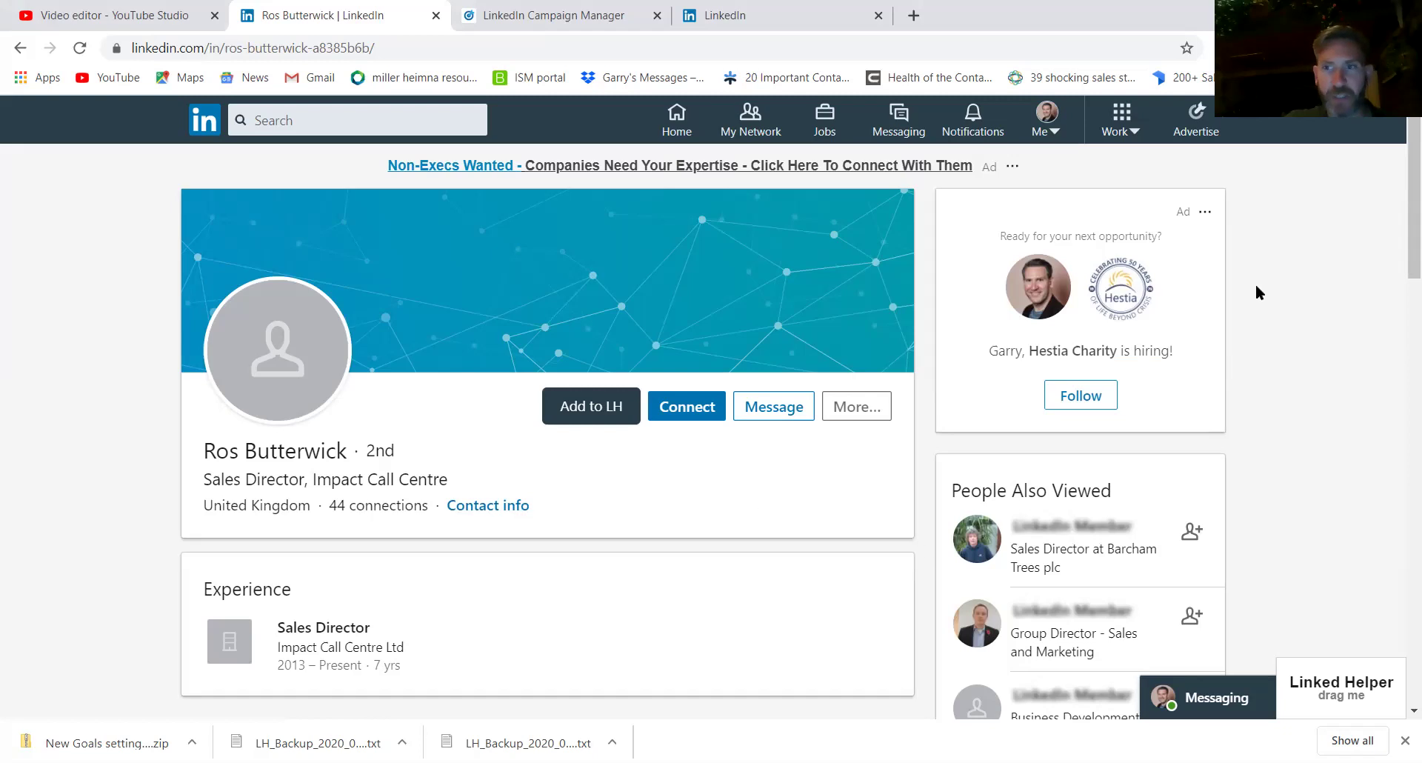
{"action": "scroll", "coordinate": [1397, 254], "scroll_direction": "down", "scroll_amount": 1}
{"action": "scroll", "coordinate": [1397, 255], "scroll_direction": "down", "scroll_amount": 4}
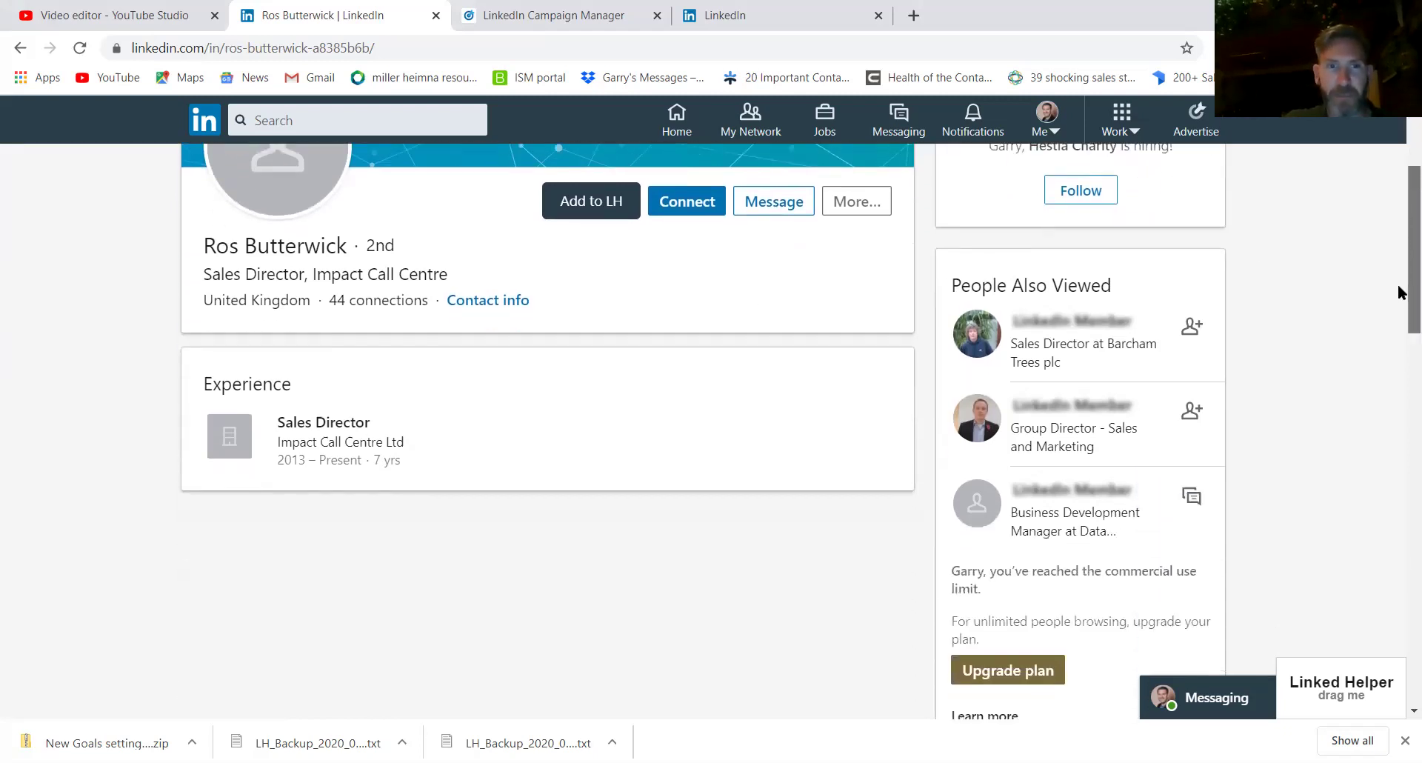
{"action": "scroll", "coordinate": [1397, 322], "scroll_direction": "down", "scroll_amount": 2}
{"action": "scroll", "coordinate": [1398, 369], "scroll_direction": "up", "scroll_amount": 7}
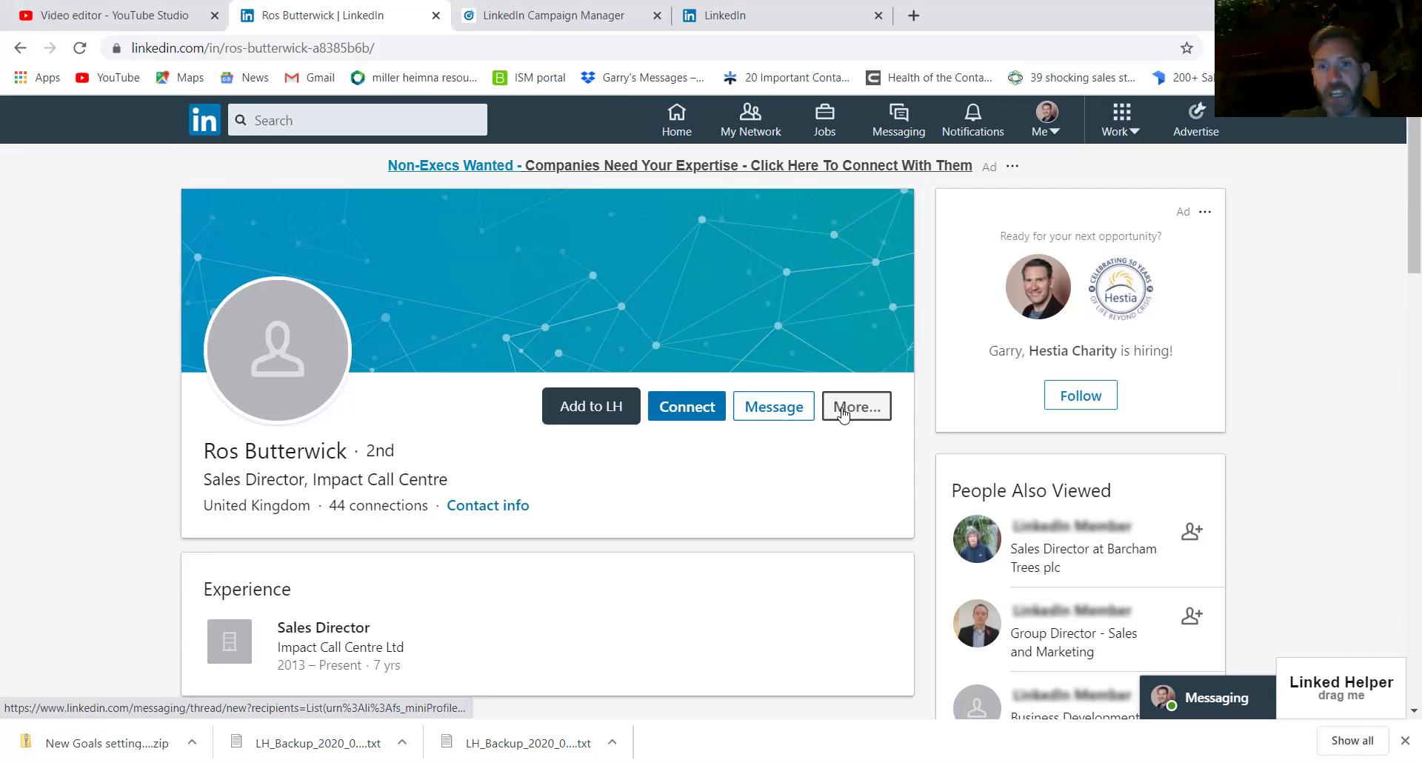
{"action": "left_click", "coordinate": [700, 414]}
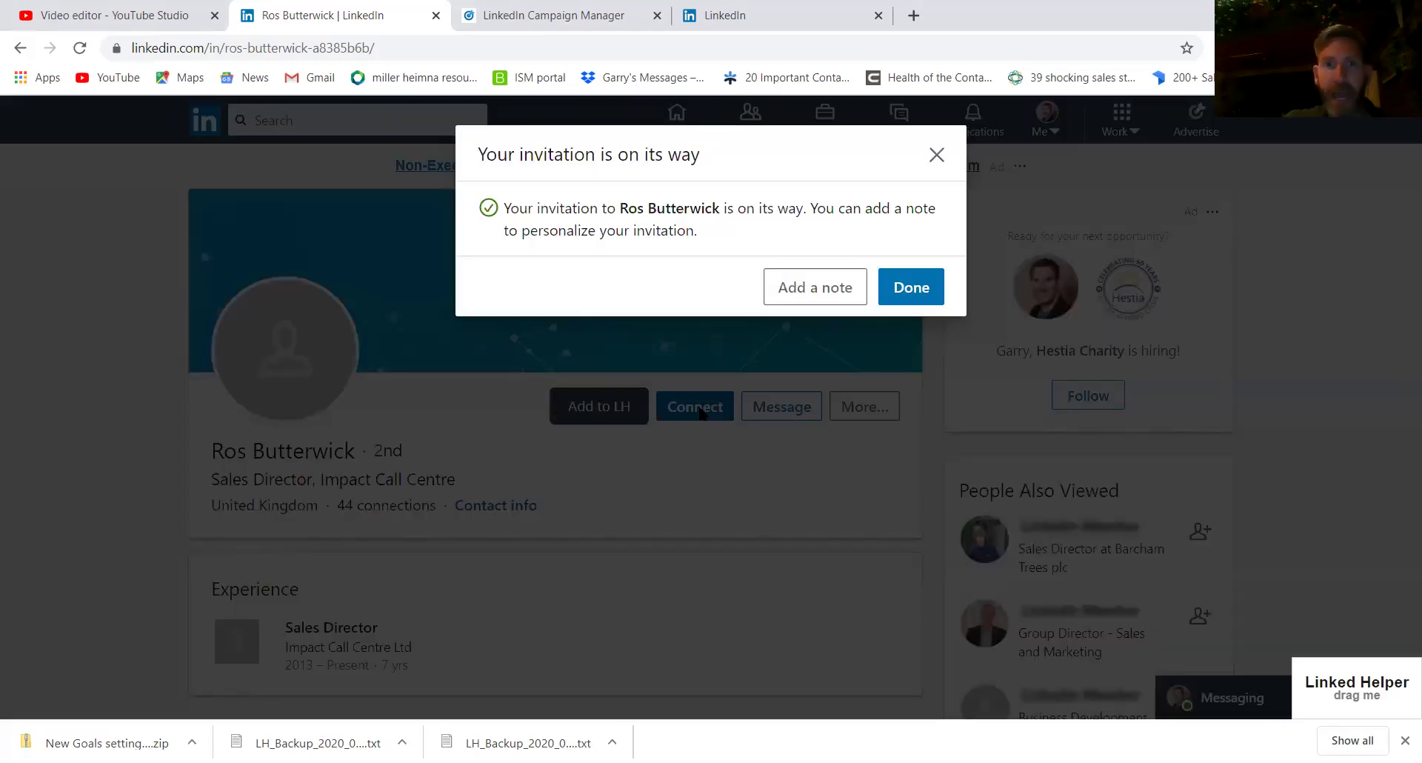
{"action": "left_click", "coordinate": [828, 293]}
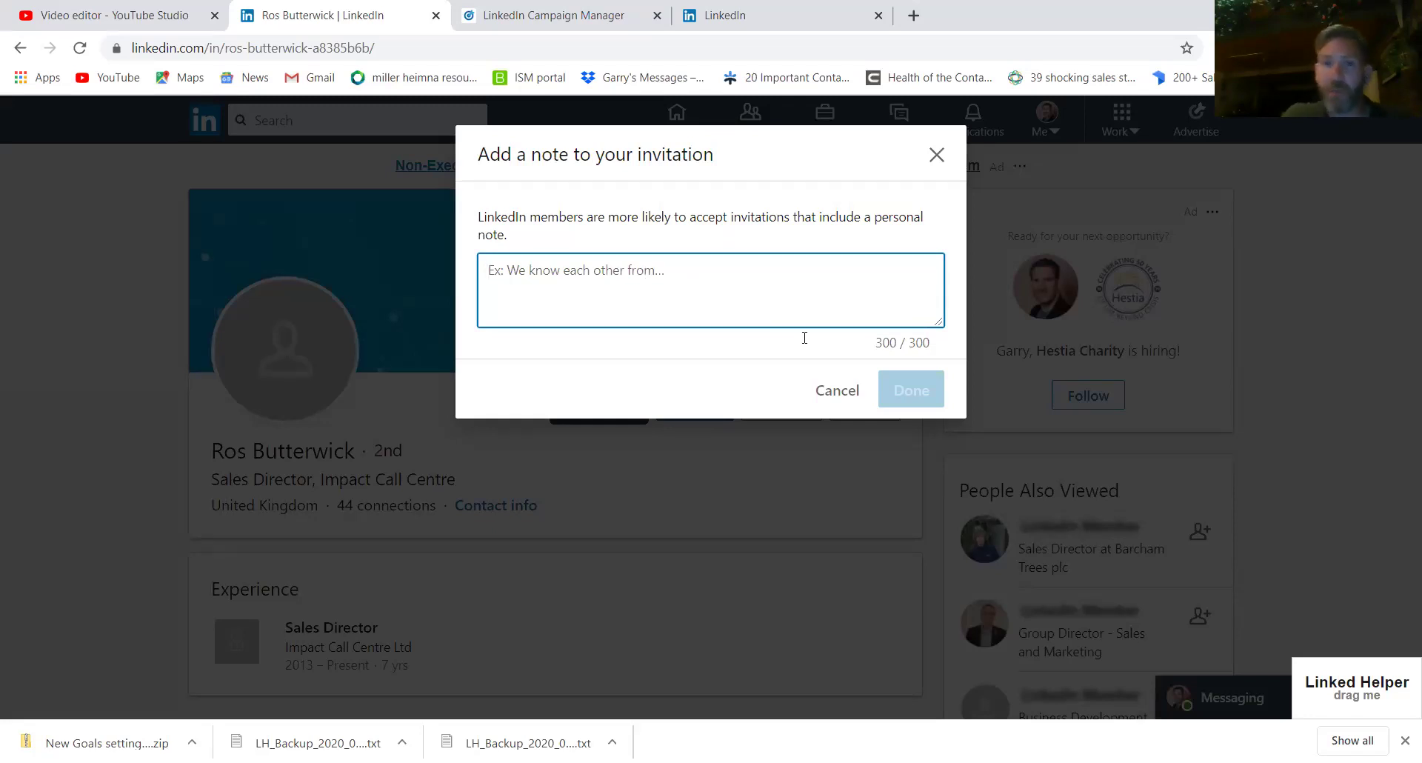
{"action": "left_click", "coordinate": [841, 394]}
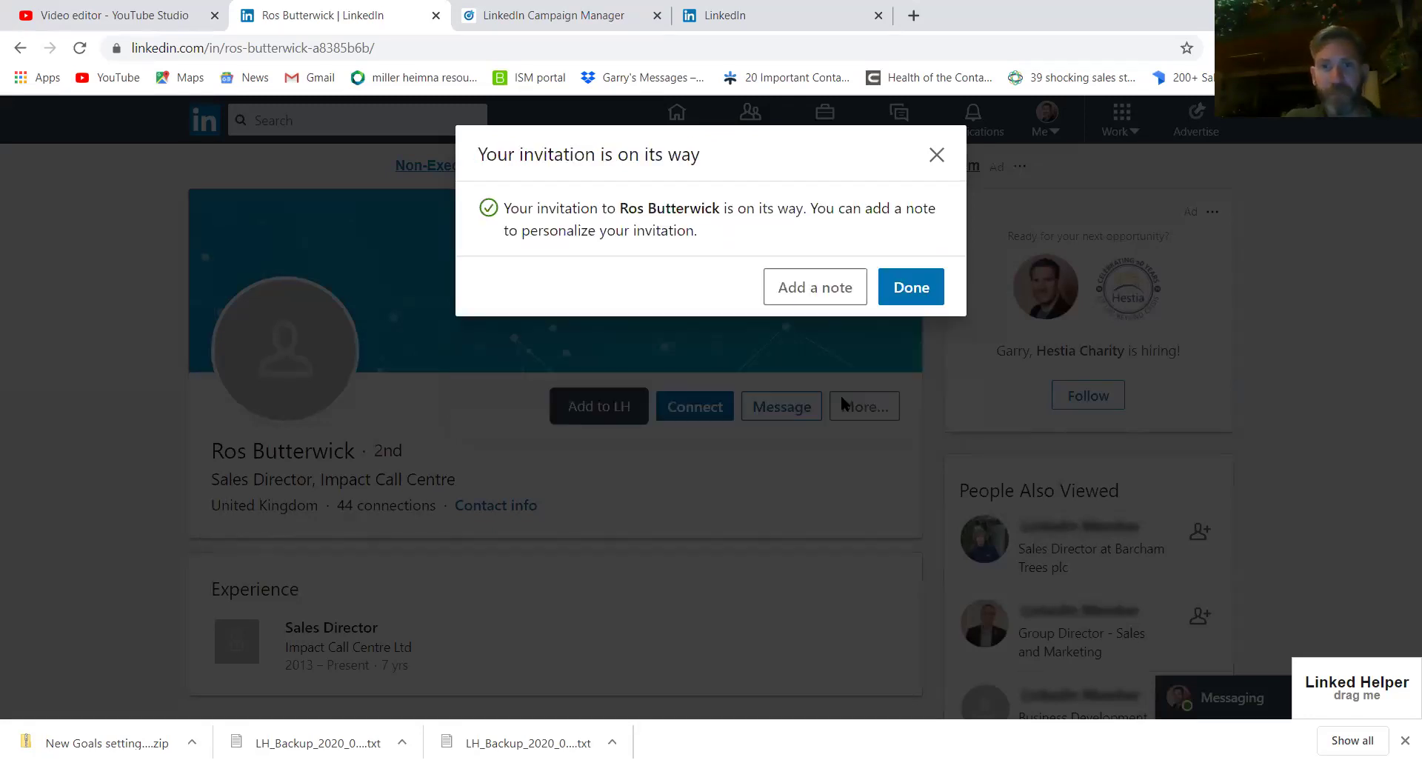
{"action": "left_click", "coordinate": [916, 288]}
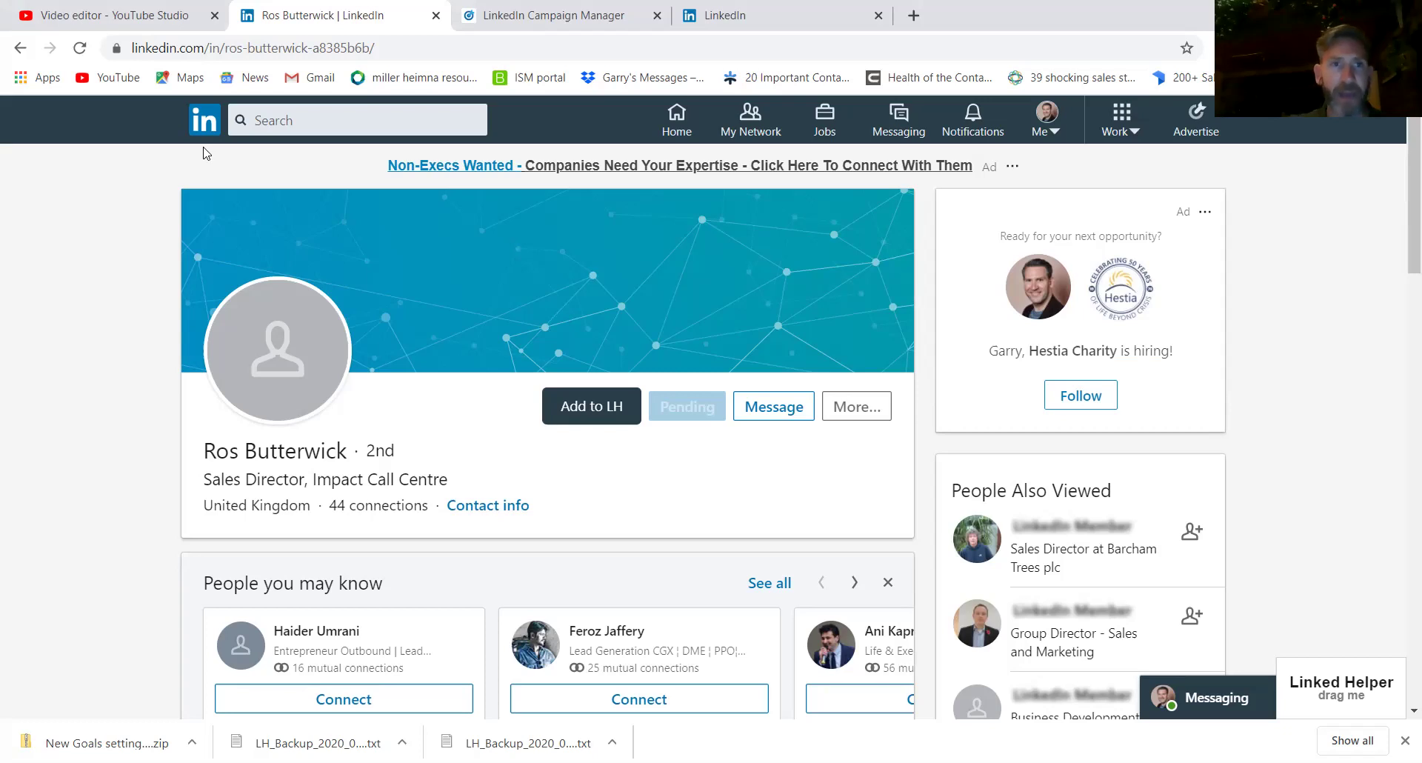
Rerun the recent search for "sales director" "Call Centre" across all results.
{"action": "left_click", "coordinate": [298, 118]}
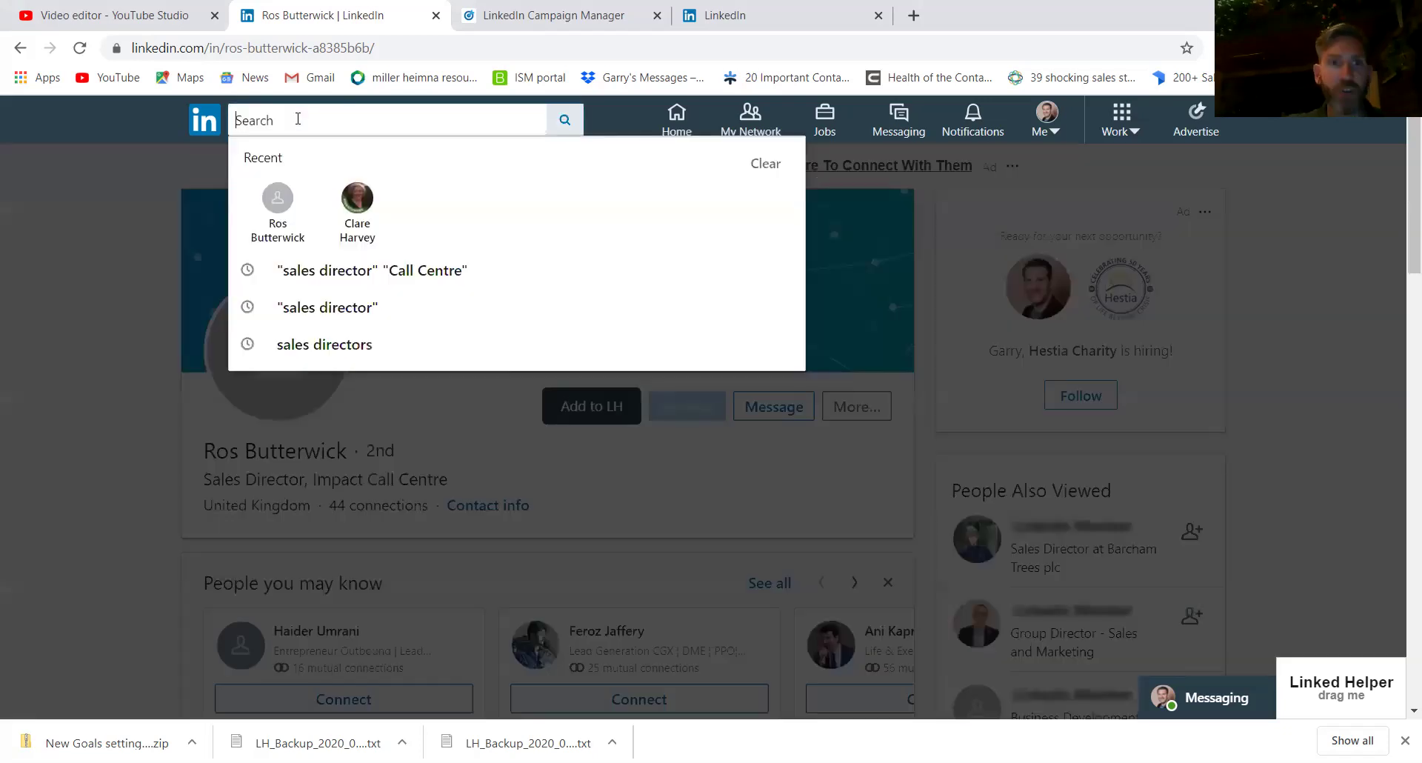
{"action": "left_click", "coordinate": [345, 287]}
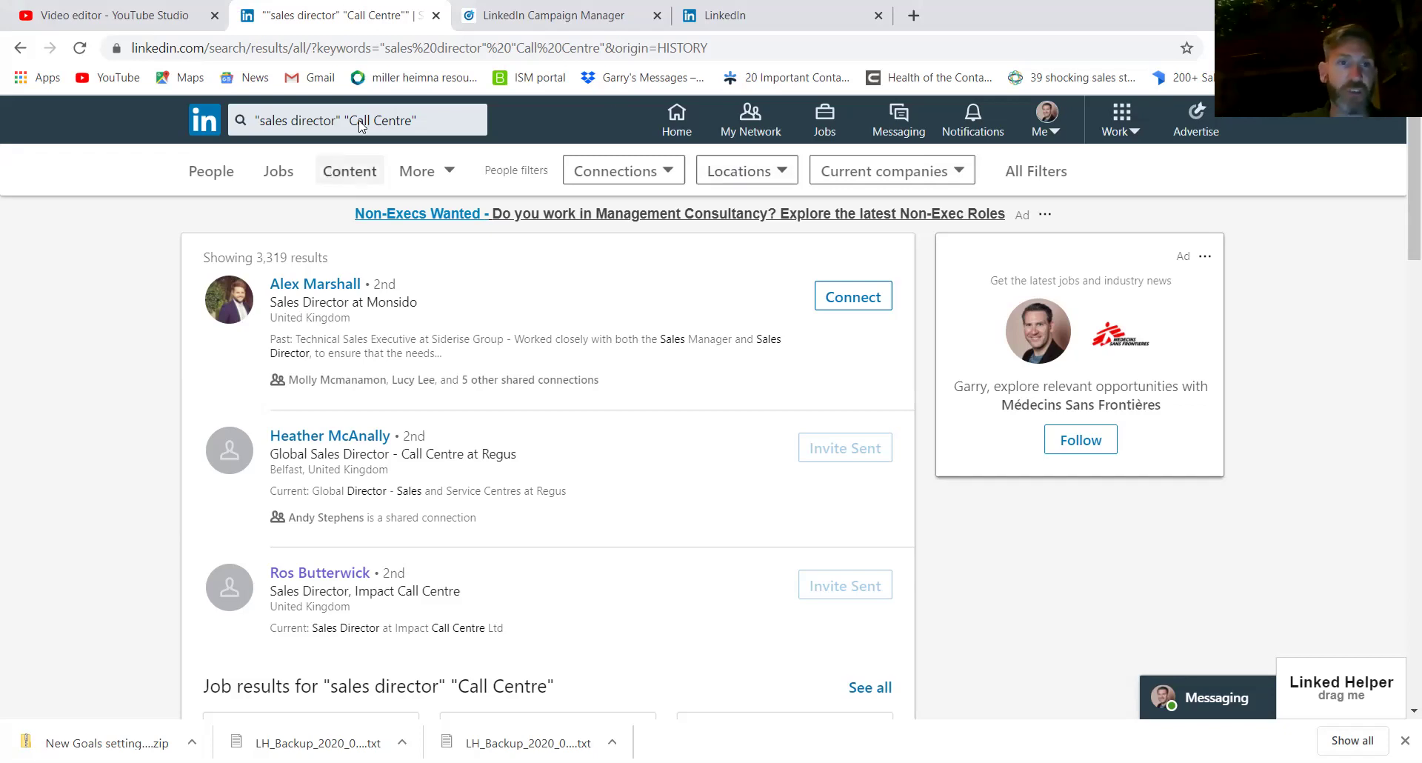
{"action": "left_click", "coordinate": [411, 122]}
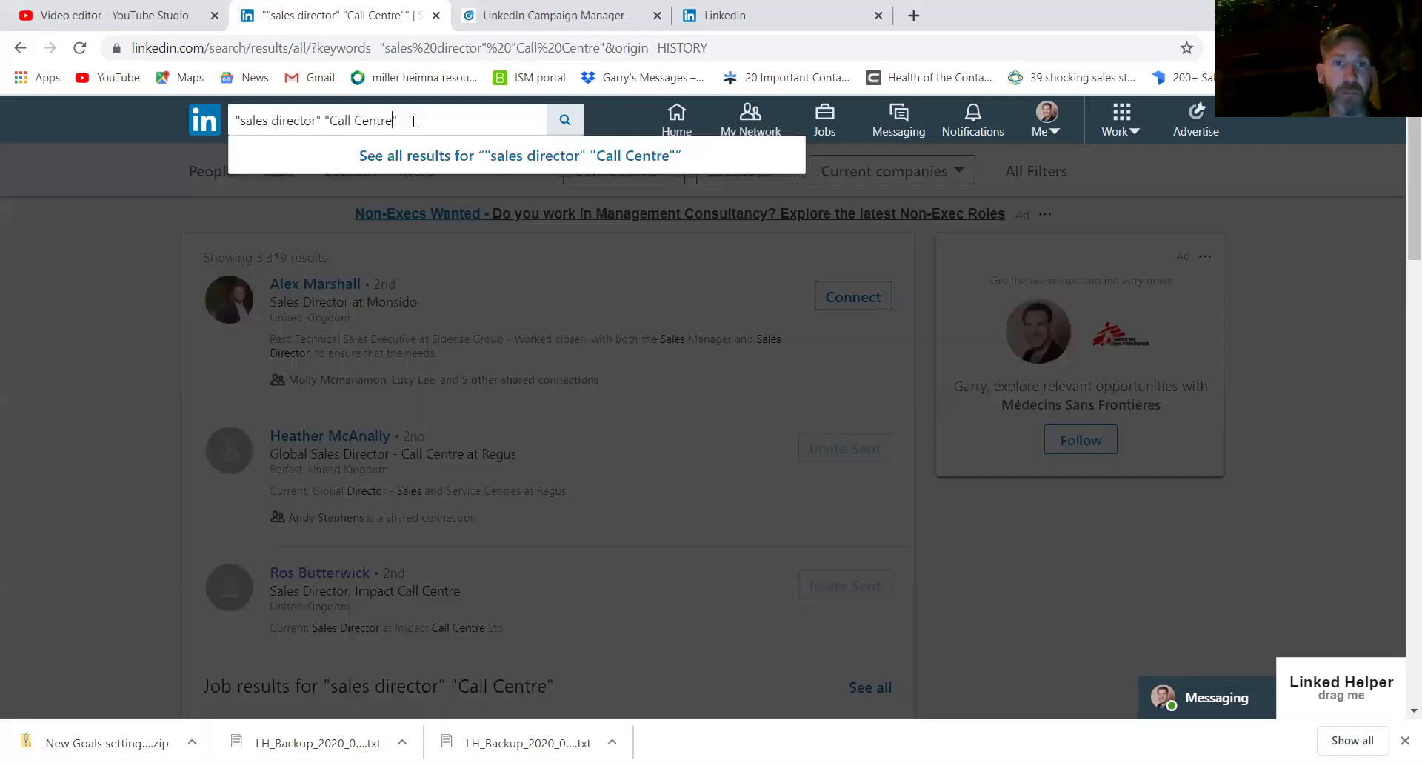
{"action": "left_click", "coordinate": [457, 157]}
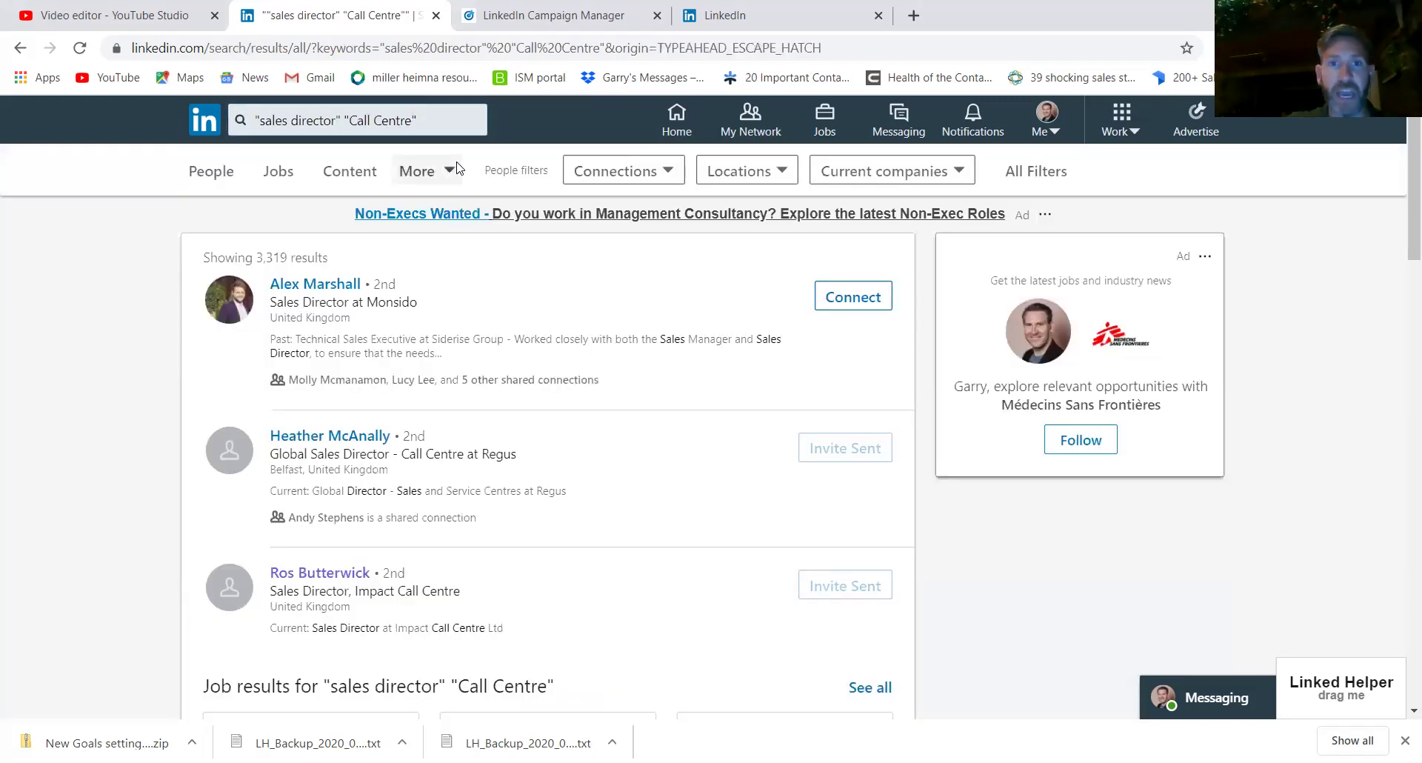
{"action": "left_click", "coordinate": [466, 125]}
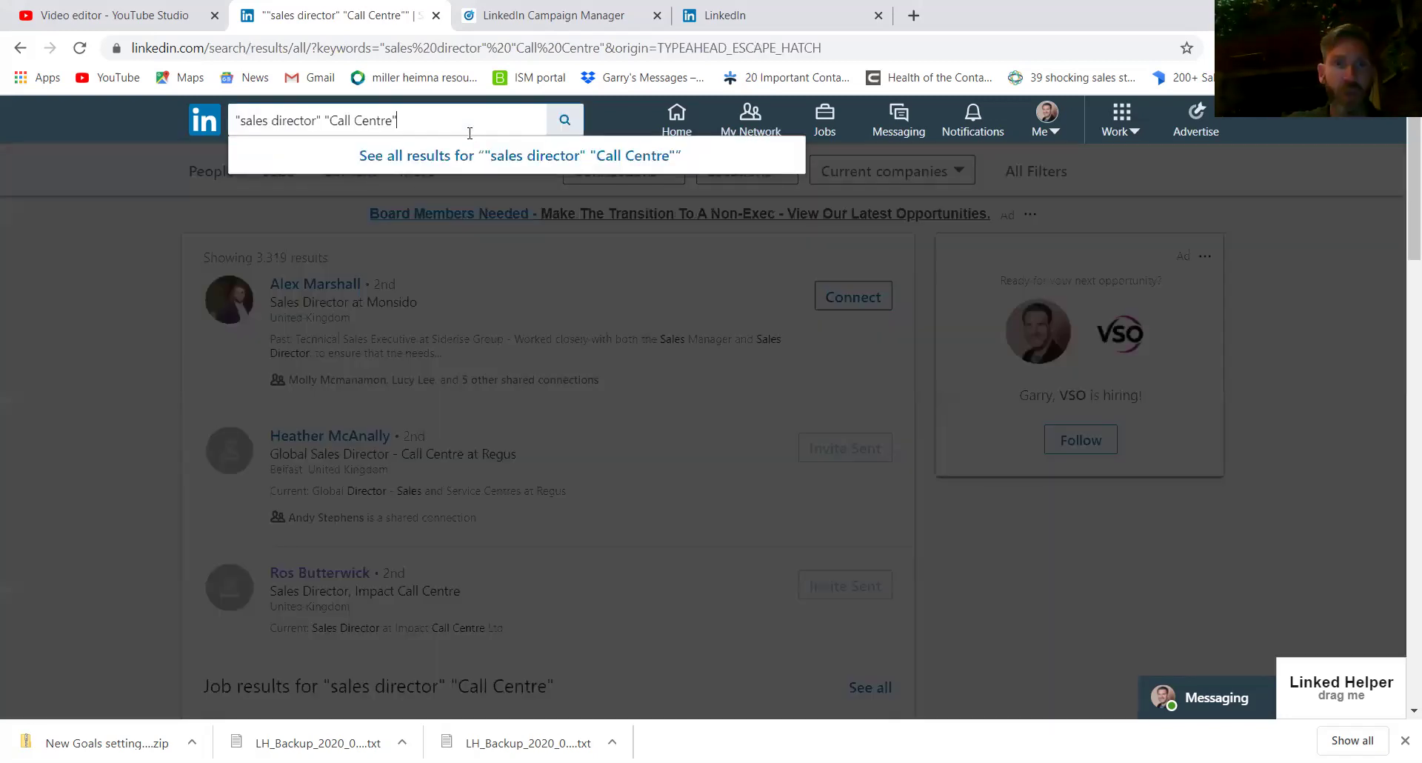
{"action": "left_click", "coordinate": [459, 158]}
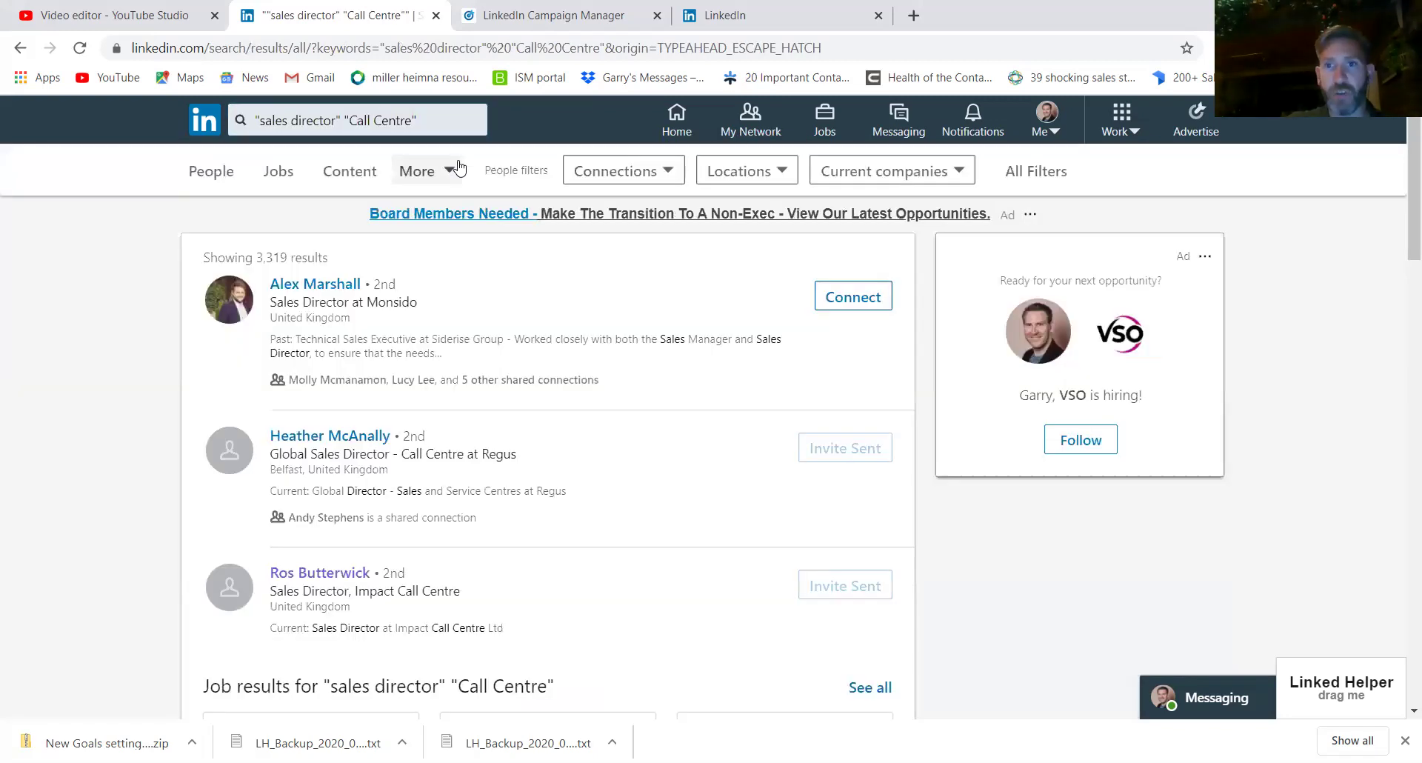
Filter the people results by the Operations service category.
{"action": "left_click", "coordinate": [1042, 175]}
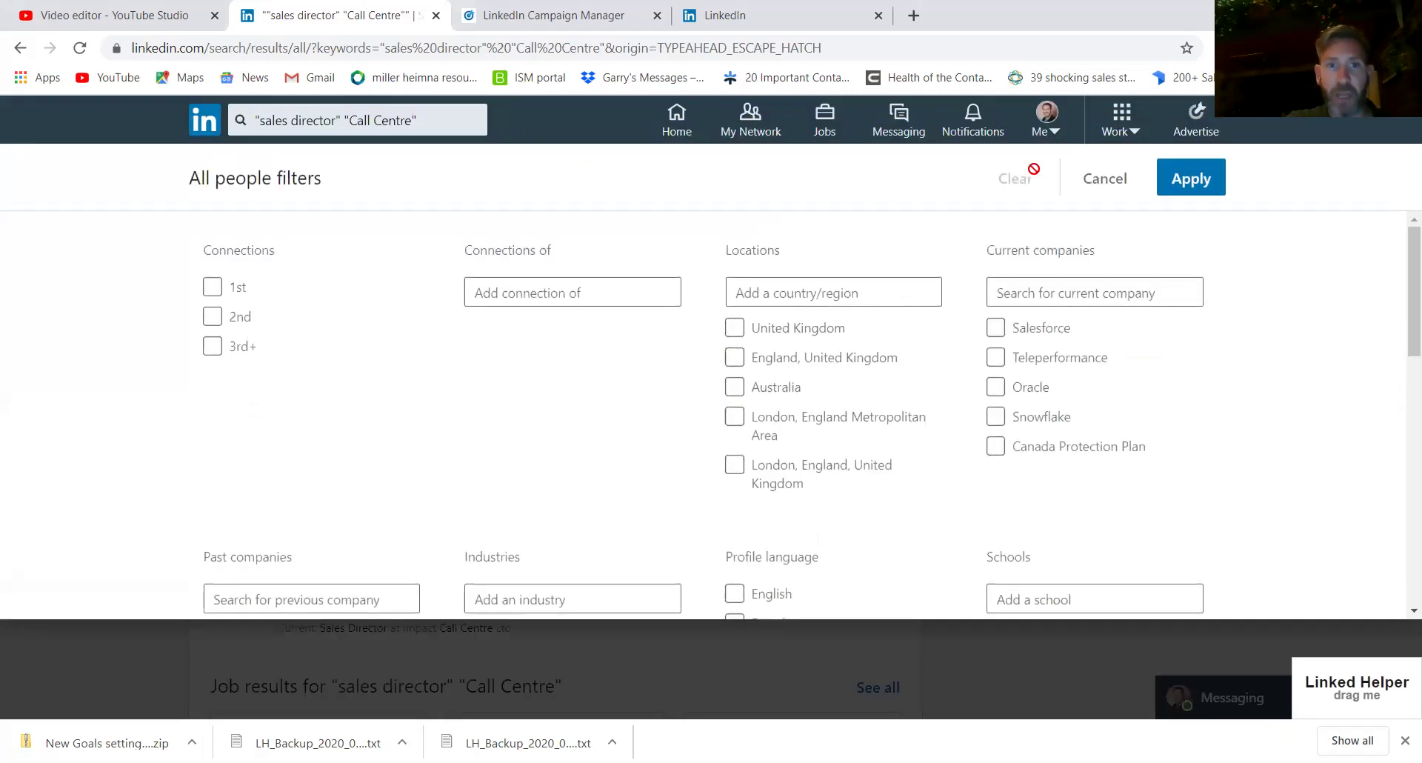
{"action": "left_click", "coordinate": [541, 601]}
{"action": "left_click", "coordinate": [535, 288]}
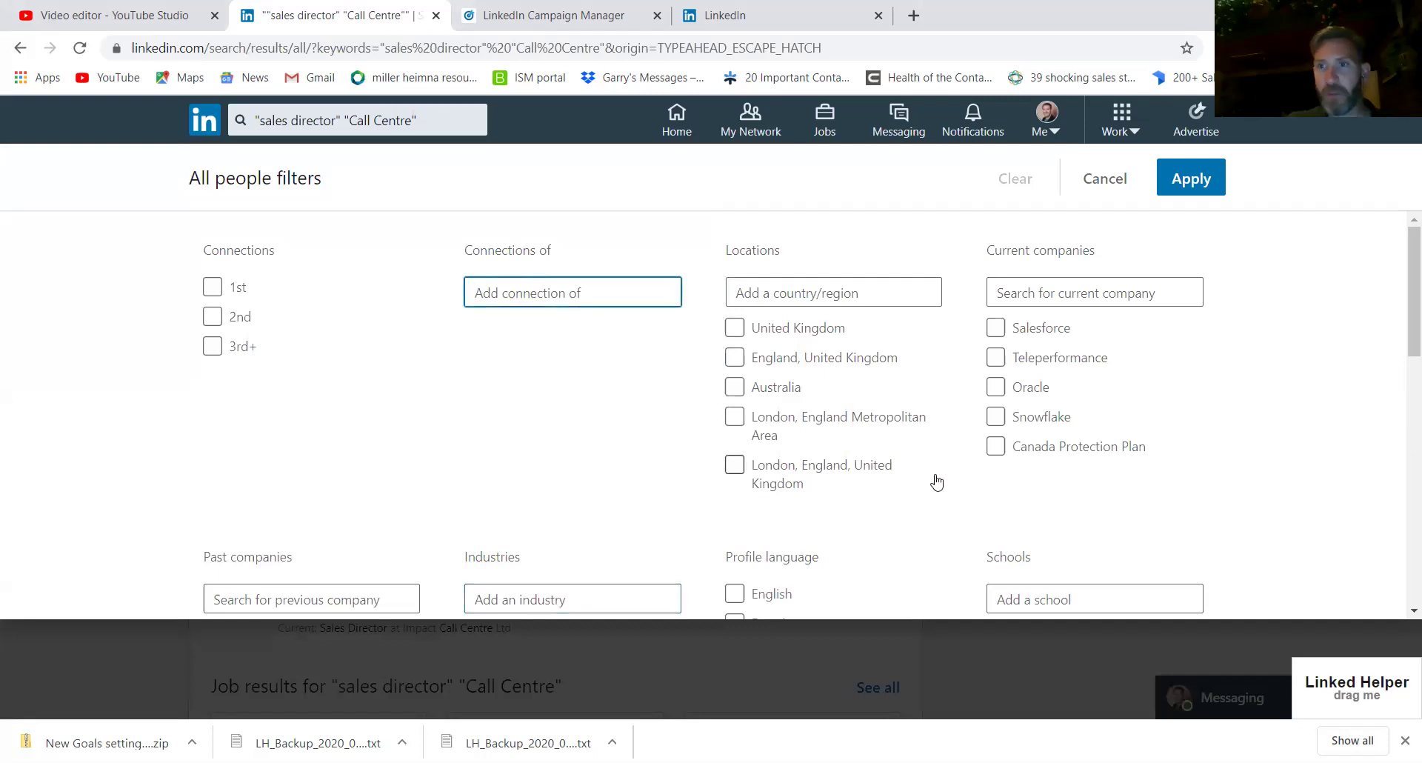
{"action": "left_click_drag", "start_coordinate": [1399, 241], "coordinate": [1398, 405]}
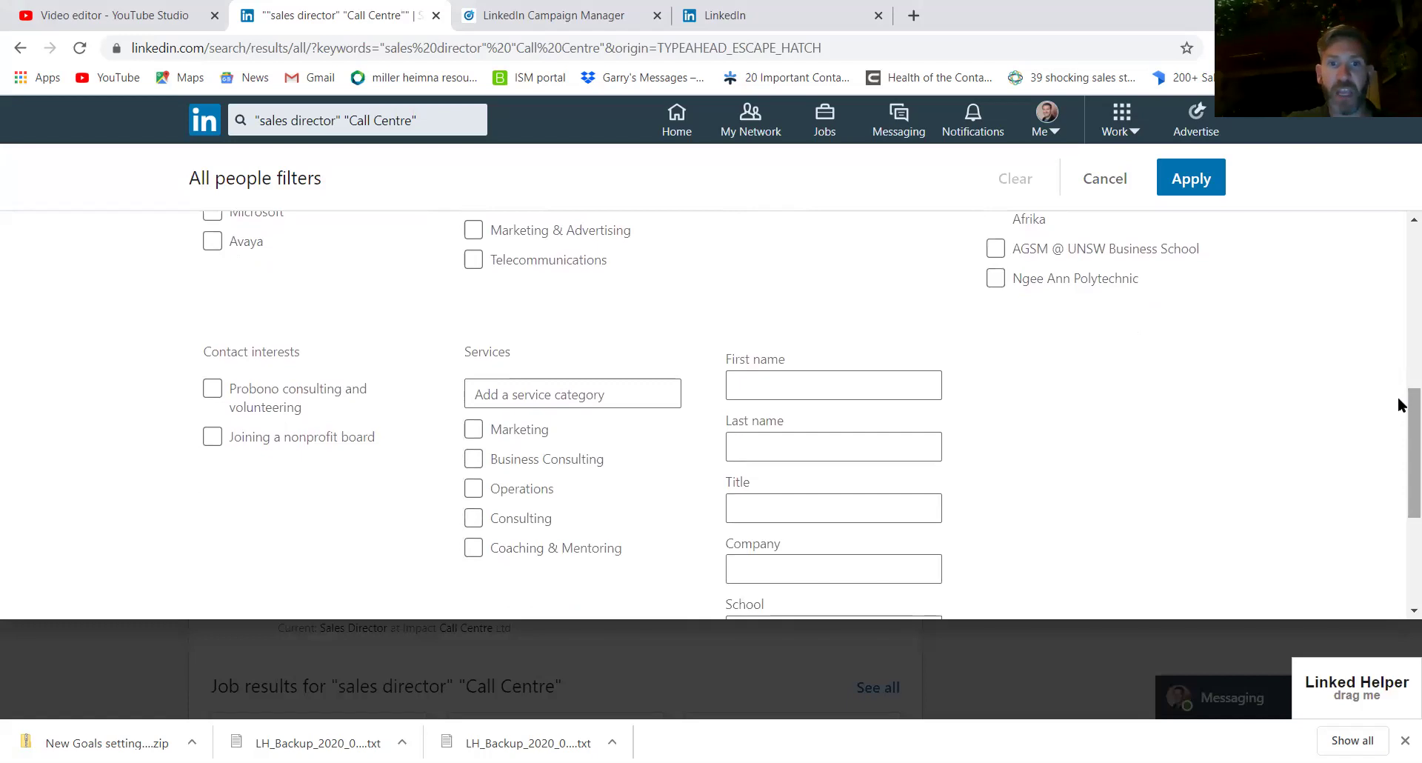
{"action": "left_click", "coordinate": [474, 490]}
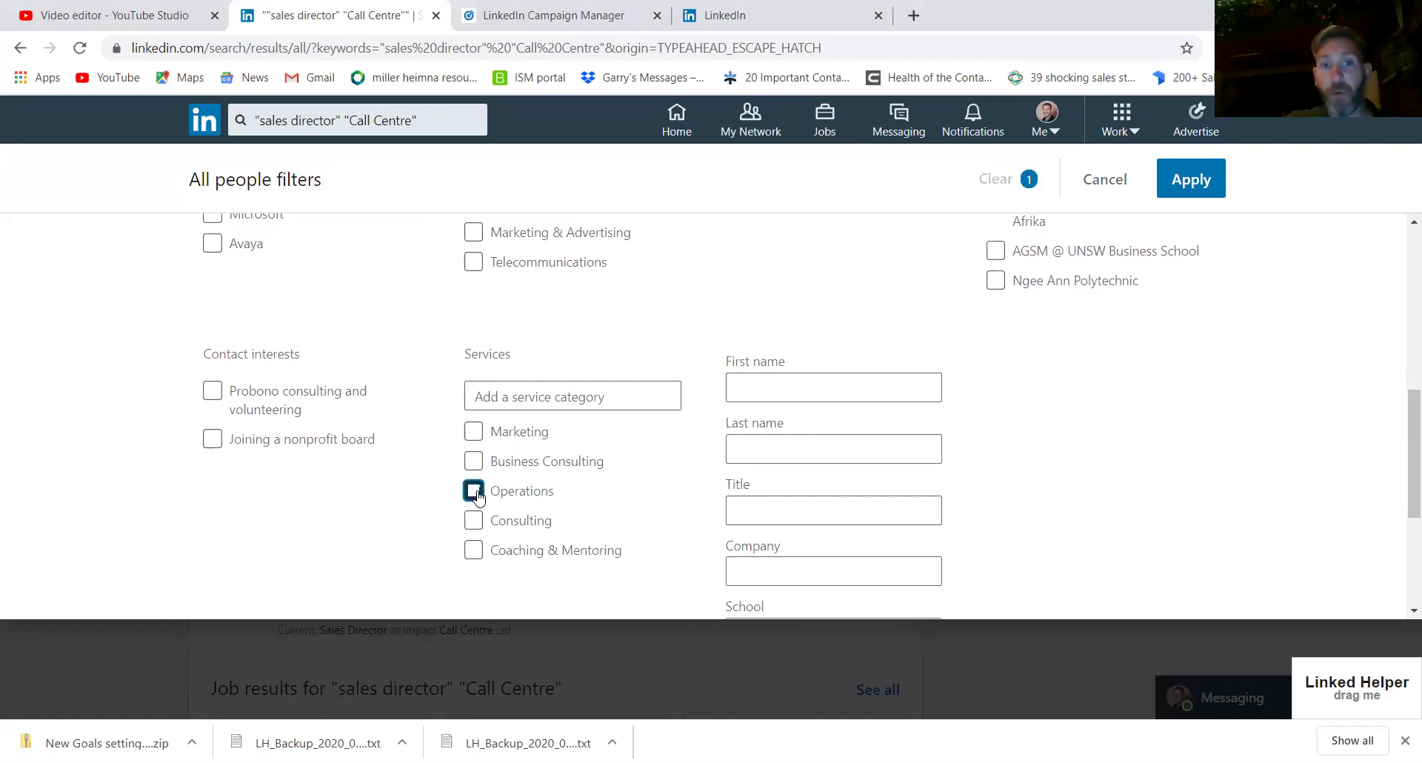
{"action": "left_click", "coordinate": [1177, 193]}
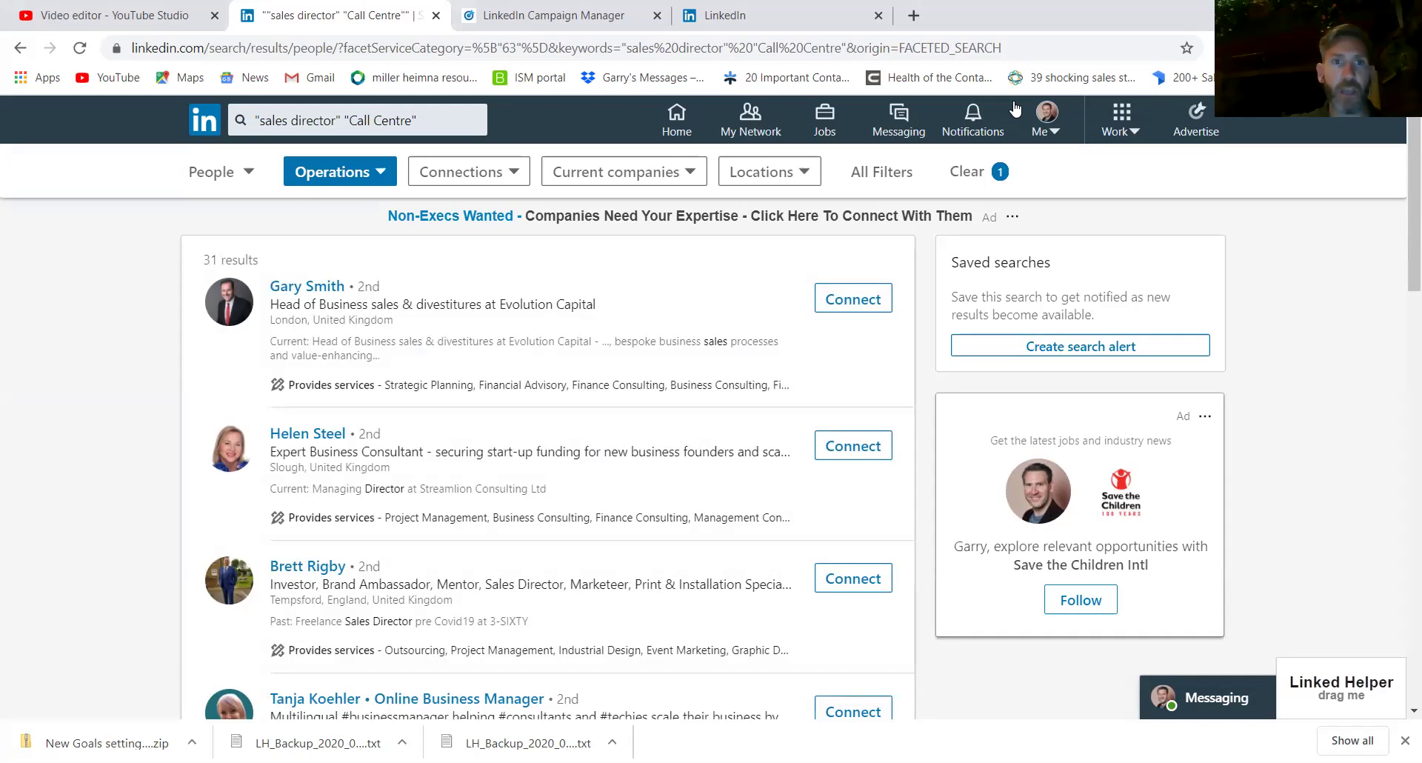
Insert the AND operator between "sales director" and "Call Centre" and run the search.
{"action": "left_click", "coordinate": [343, 119]}
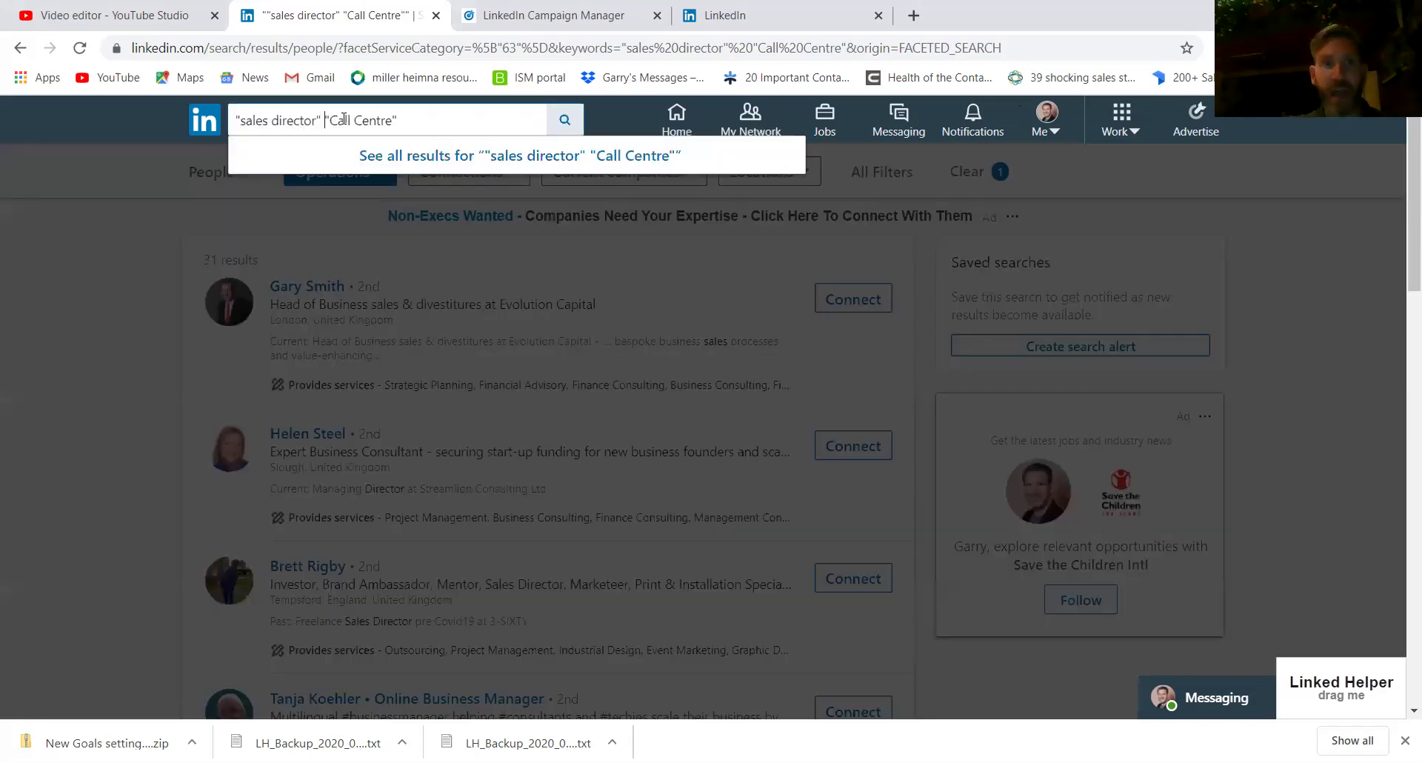
{"action": "type", "text": "AND"}
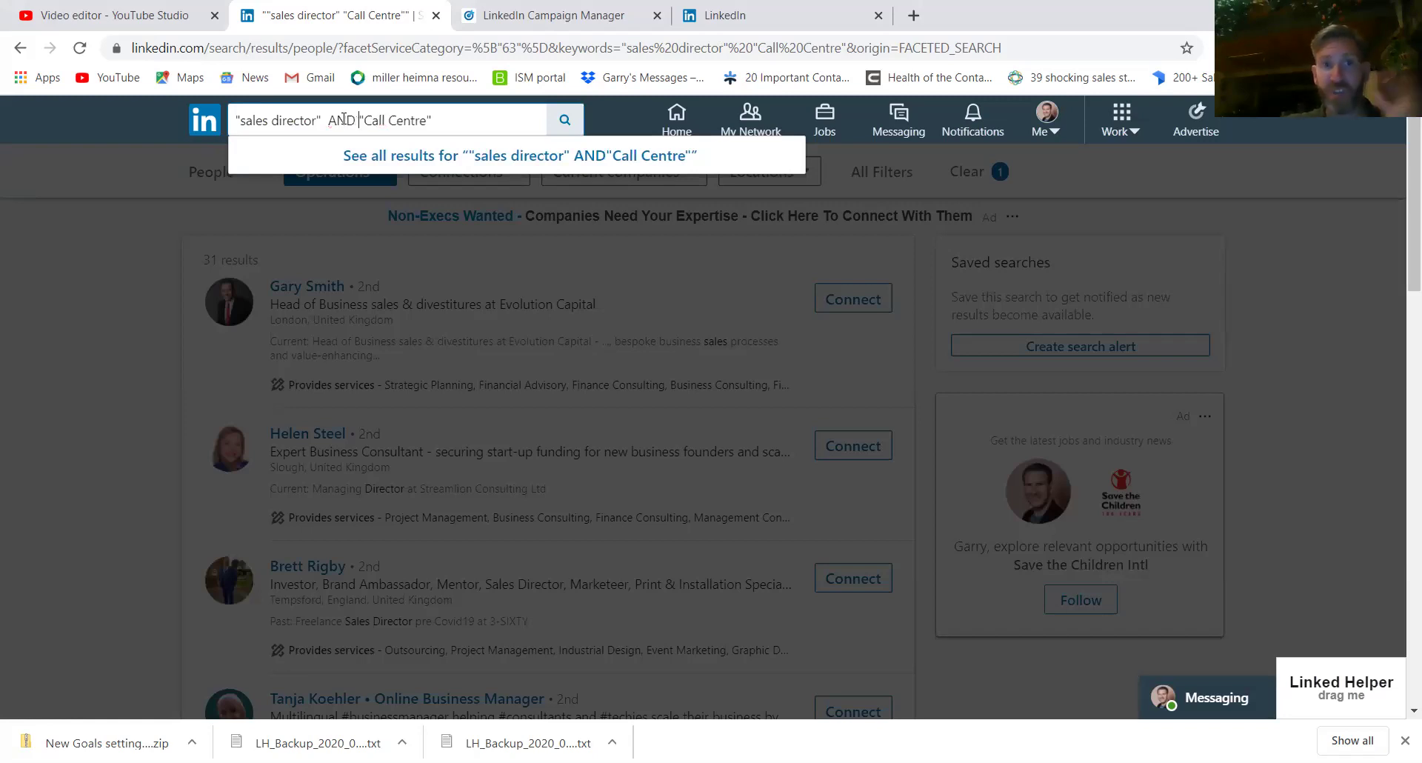
{"action": "key", "text": "Return"}
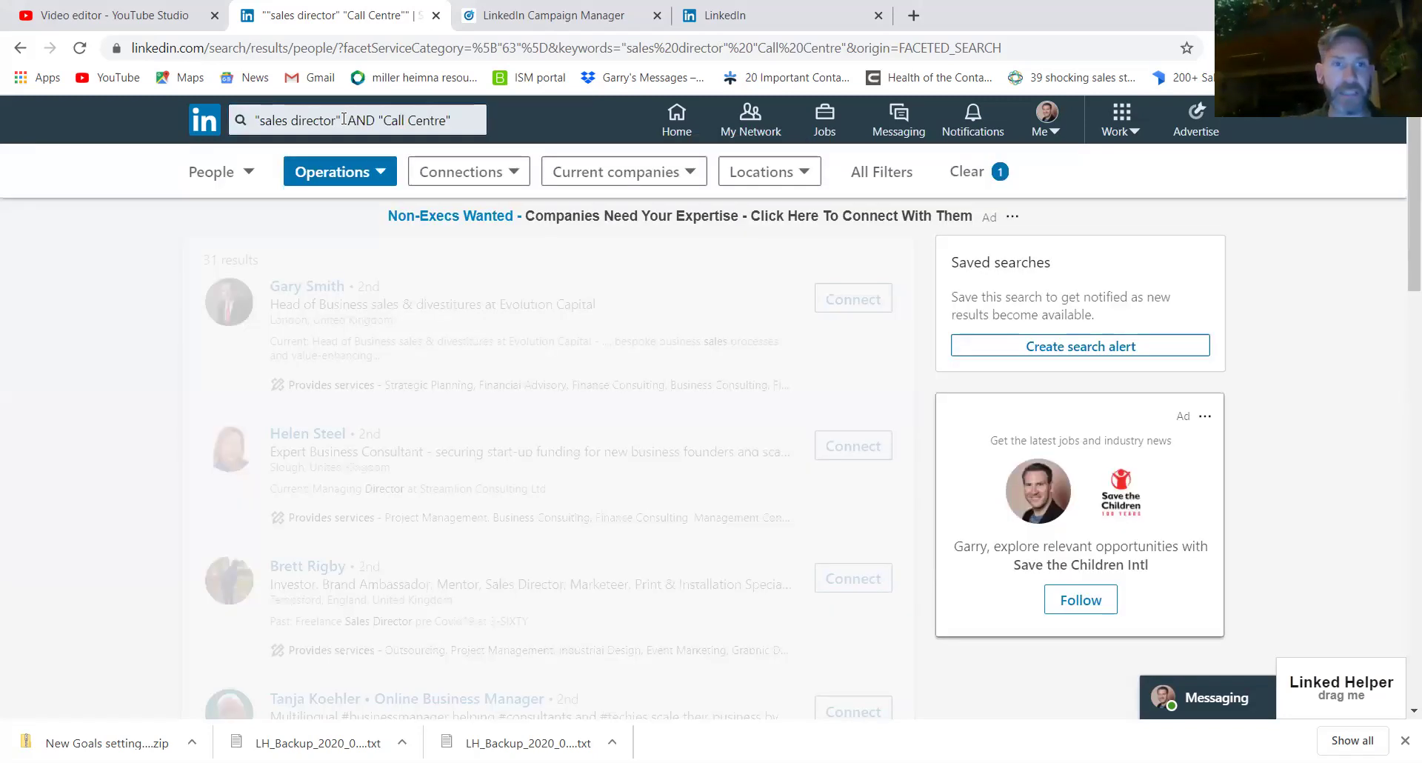